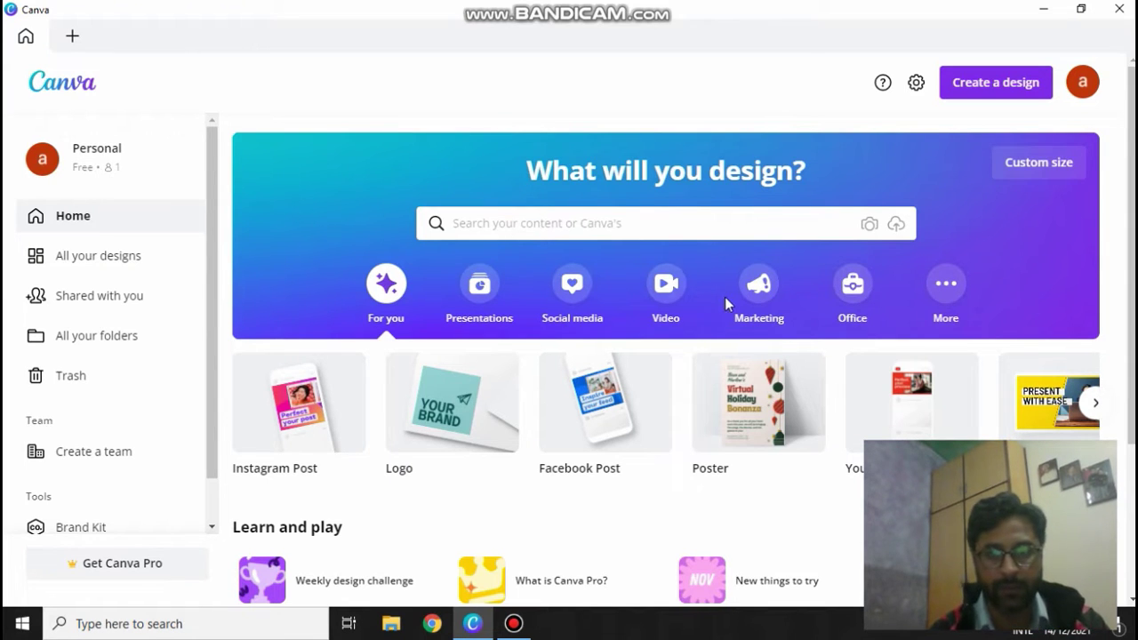
Step: Search Canva templates for the recent query 'youtube' and browse the results
click(511, 220)
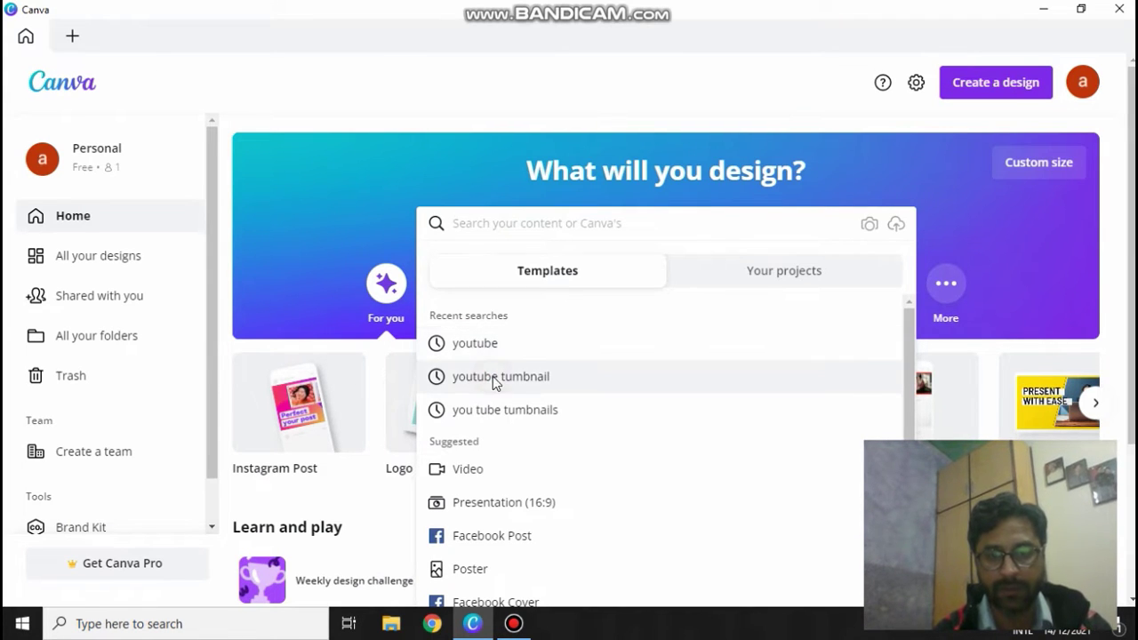
click(495, 377)
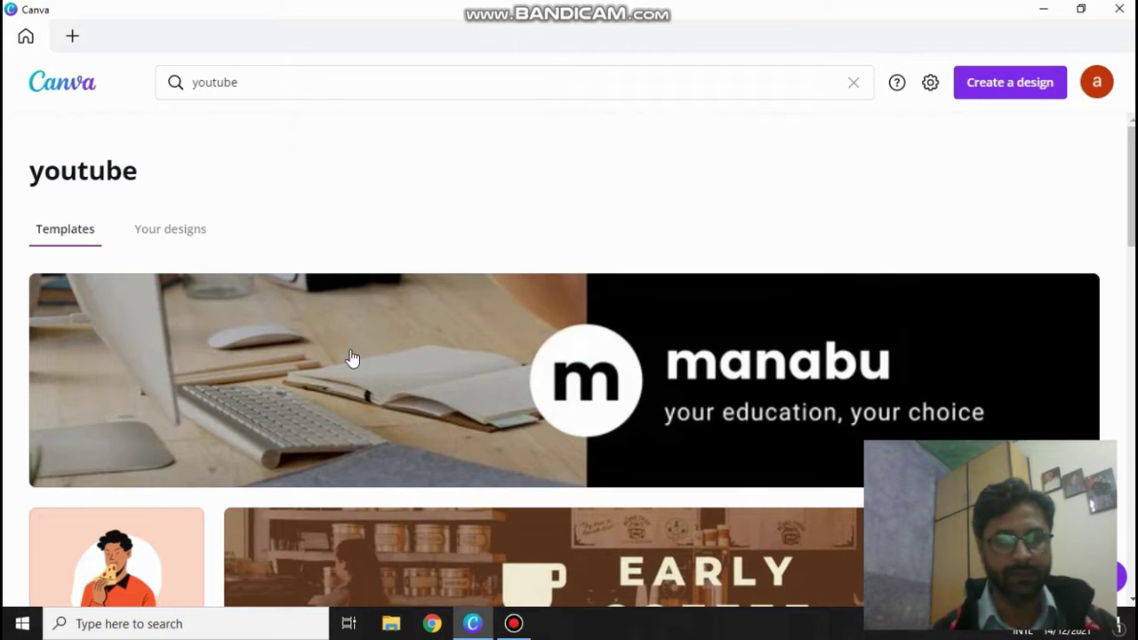
drag(1131, 223, 1133, 343)
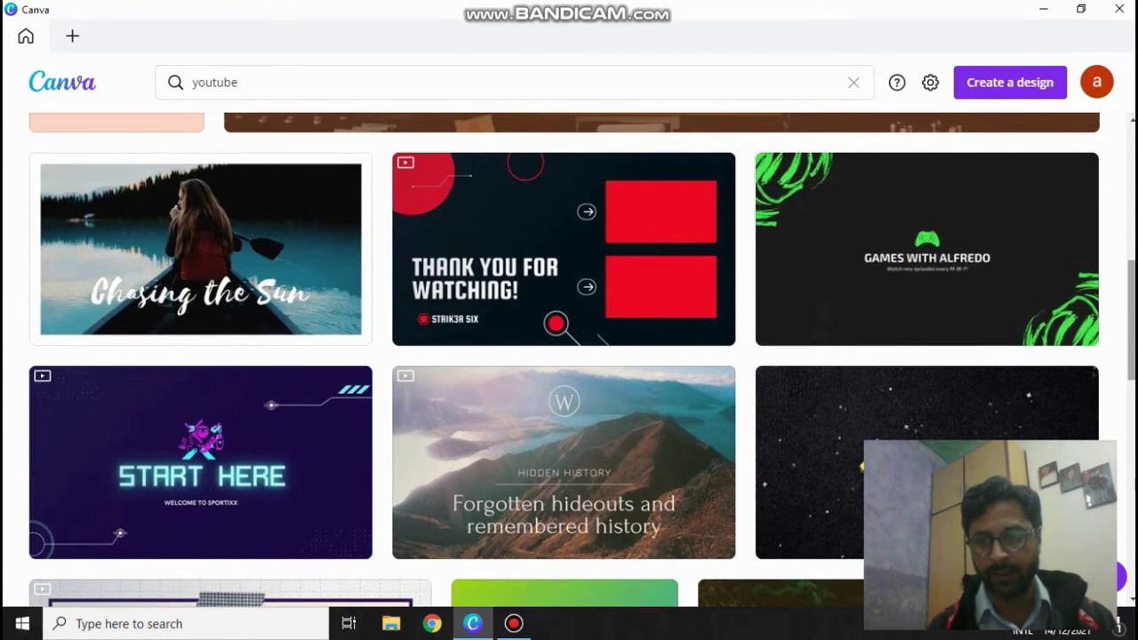
scroll(569, 356, down, 1)
scroll(570, 356, down, 1)
scroll(569, 356, down, 1)
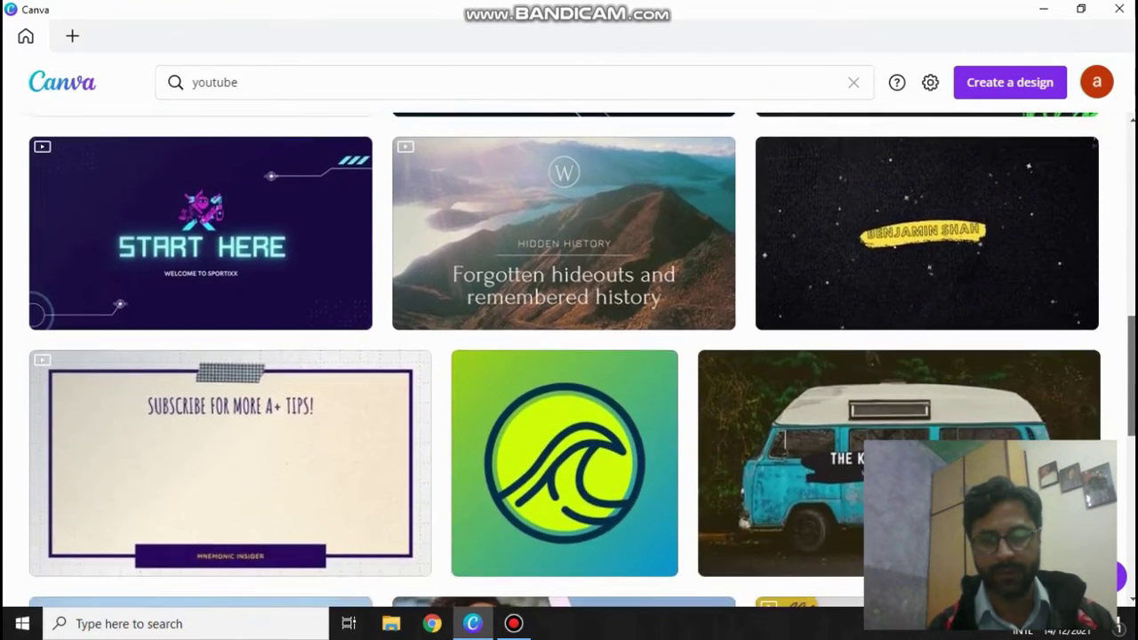
scroll(569, 356, down, 2)
scroll(569, 356, up, 3)
scroll(569, 356, up, 3)
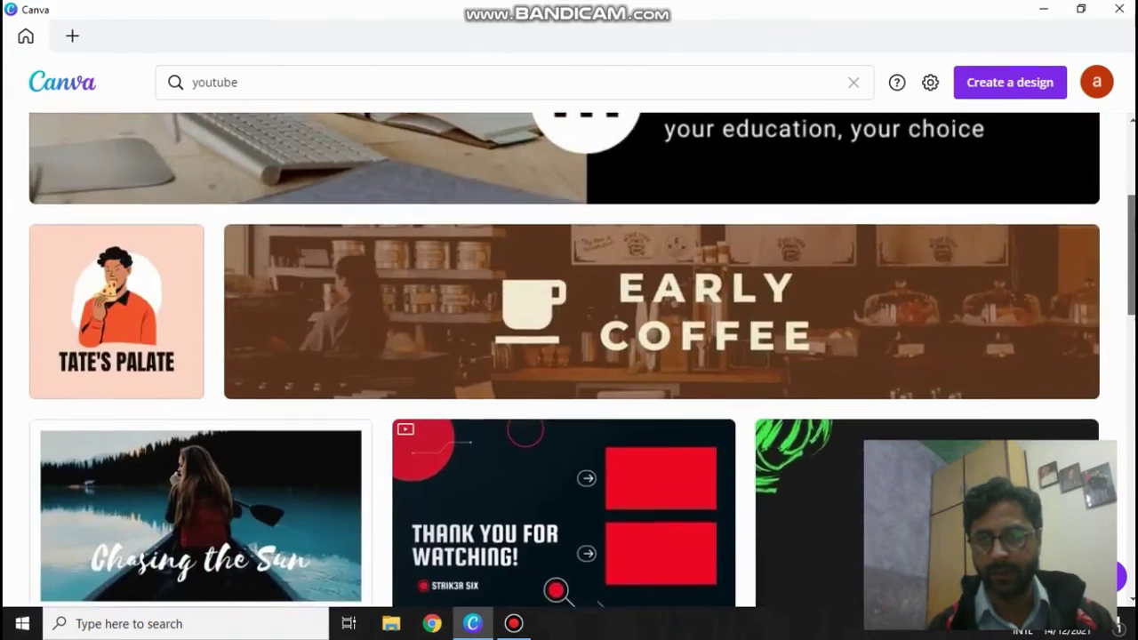
drag(1133, 253, 1134, 164)
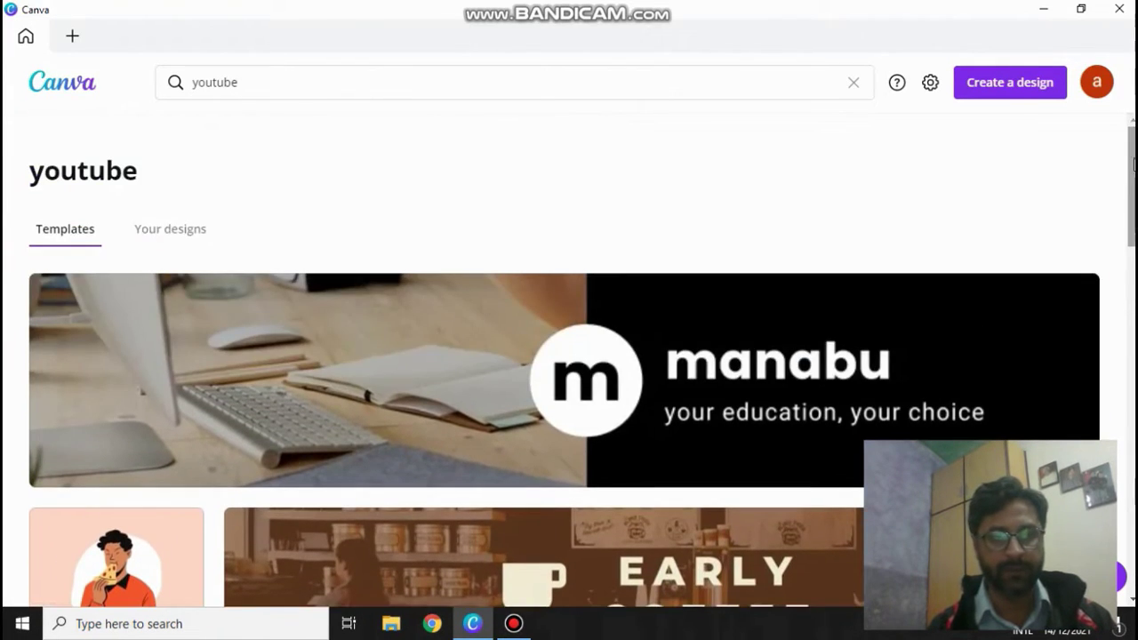
Step: Switch the template search to the 'YouTube Thumbnail' suggestion
click(267, 84)
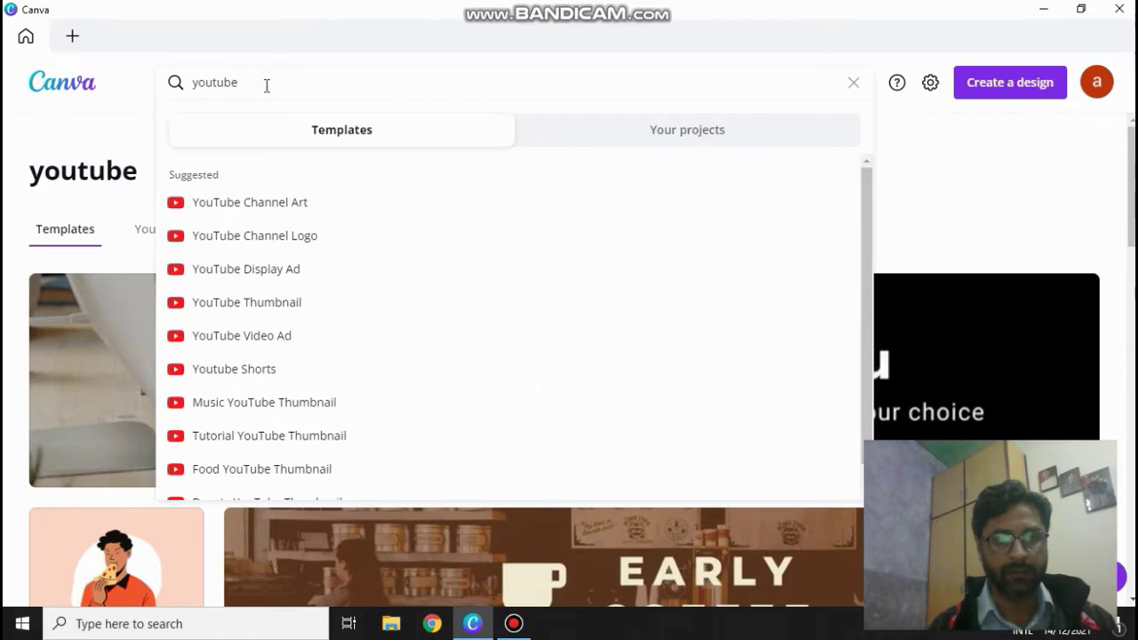
key(Down)
key(Down)
key(Down)
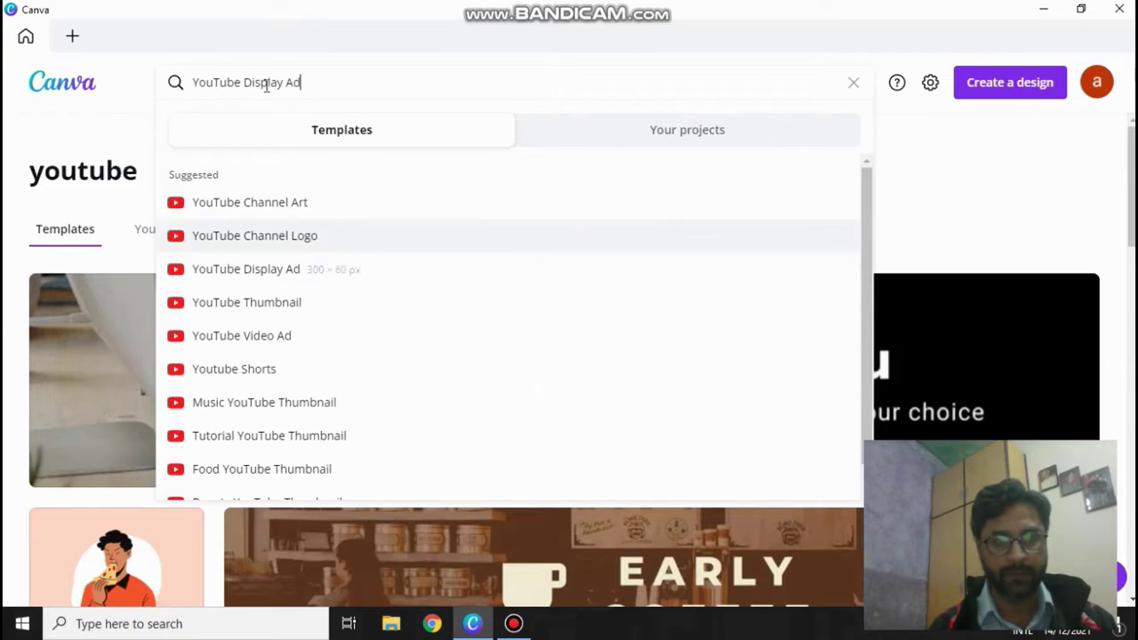
key(Down)
key(Return)
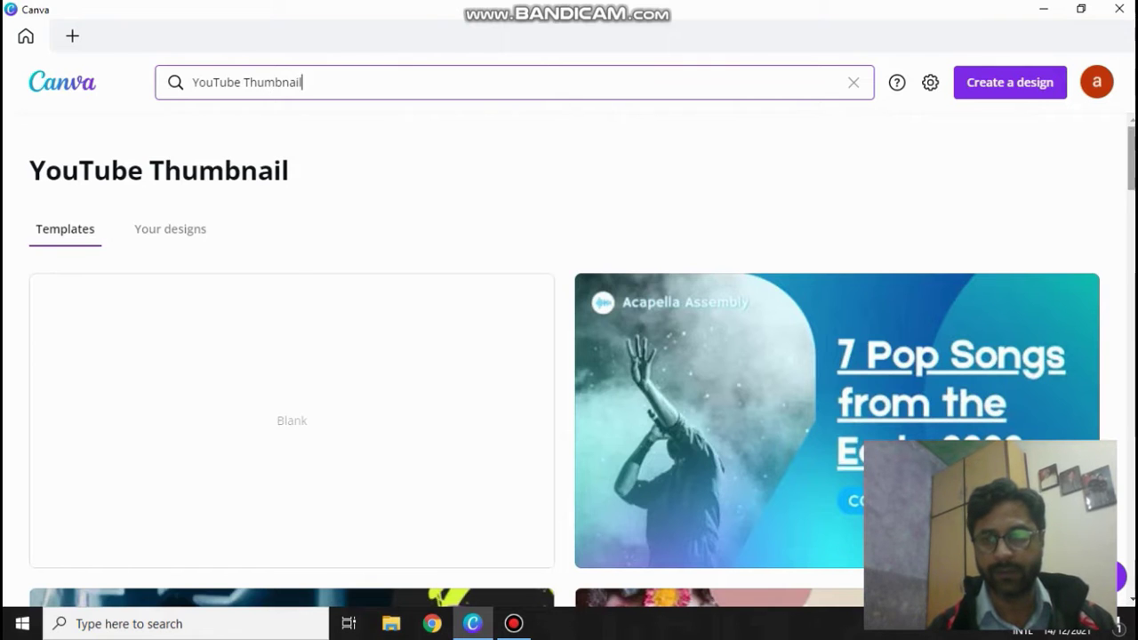
Step: Scroll down the YouTube Thumbnail templates to the live-stream training design
scroll(564, 360, down, 2)
scroll(565, 360, down, 2)
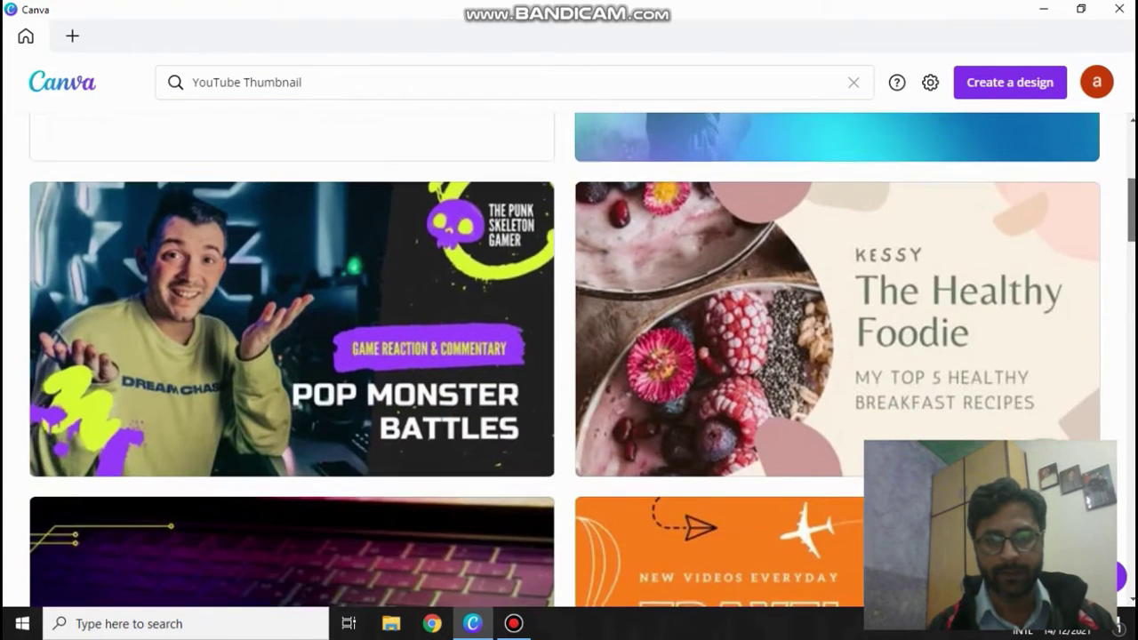
scroll(565, 360, down, 1)
scroll(565, 360, down, 1)
scroll(565, 360, down, 1)
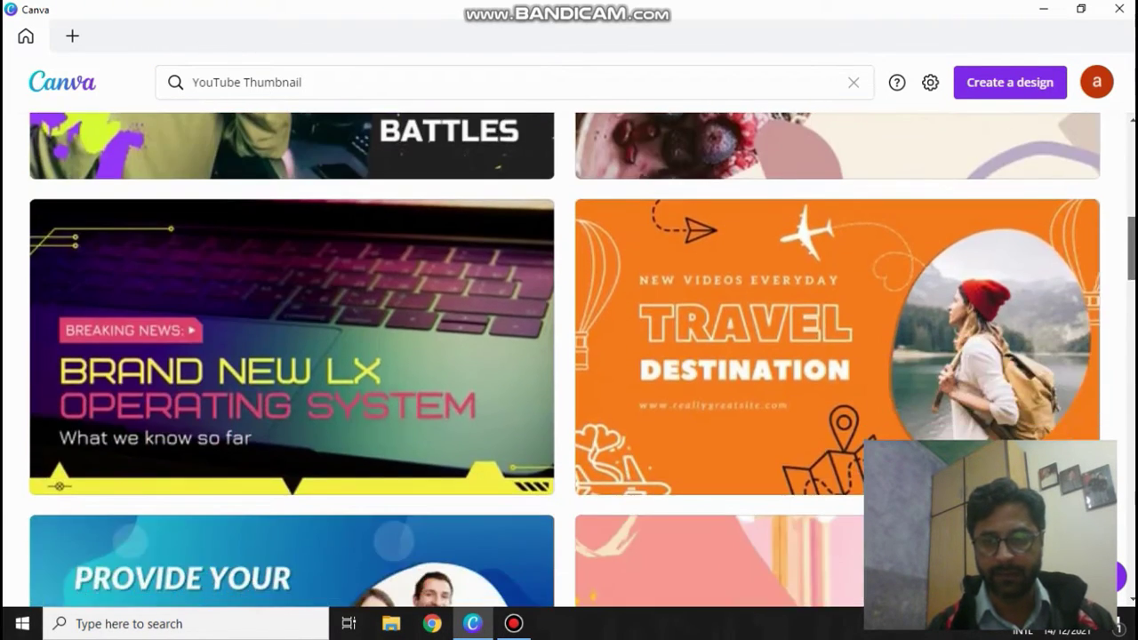
scroll(564, 360, down, 1)
scroll(565, 360, down, 1)
scroll(565, 361, down, 2)
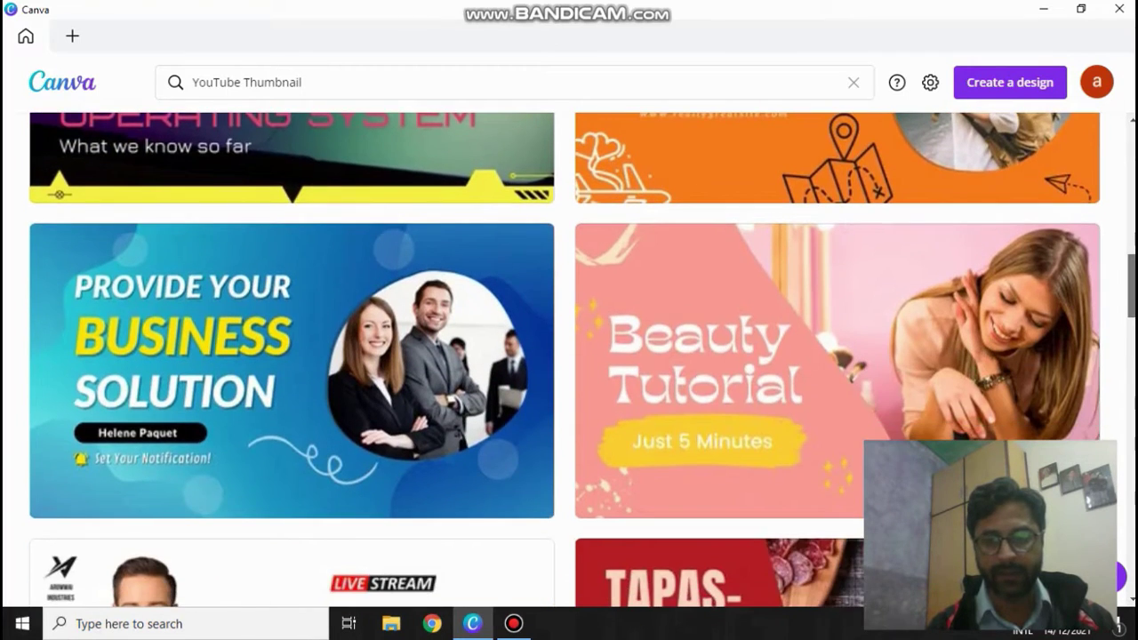
scroll(565, 360, down, 1)
scroll(565, 360, down, 1)
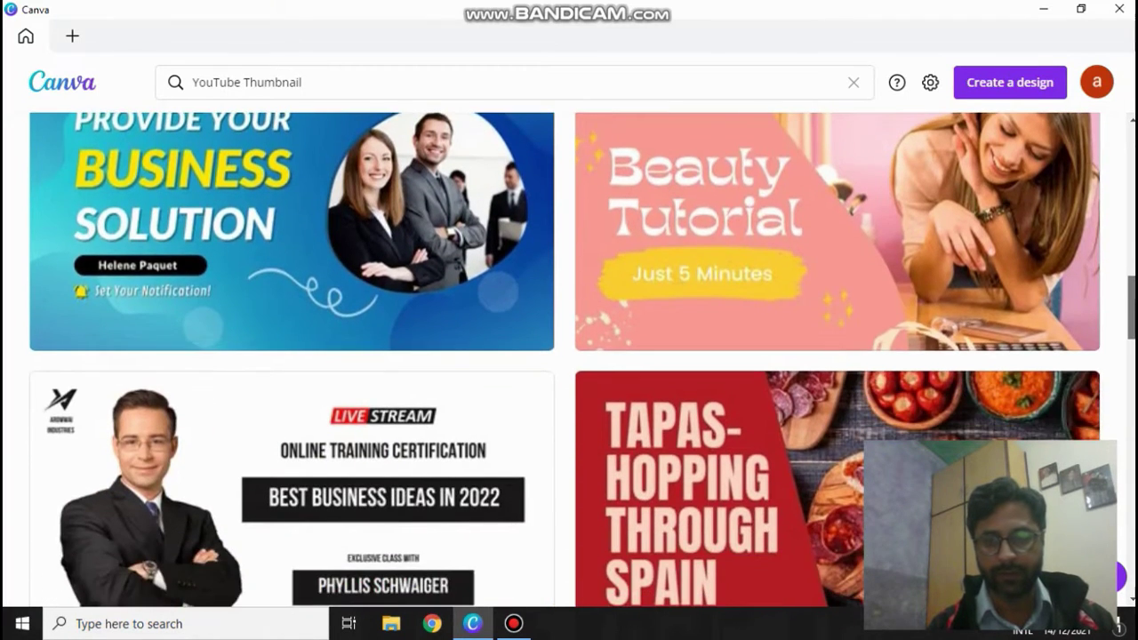
scroll(382, 422, down, 2)
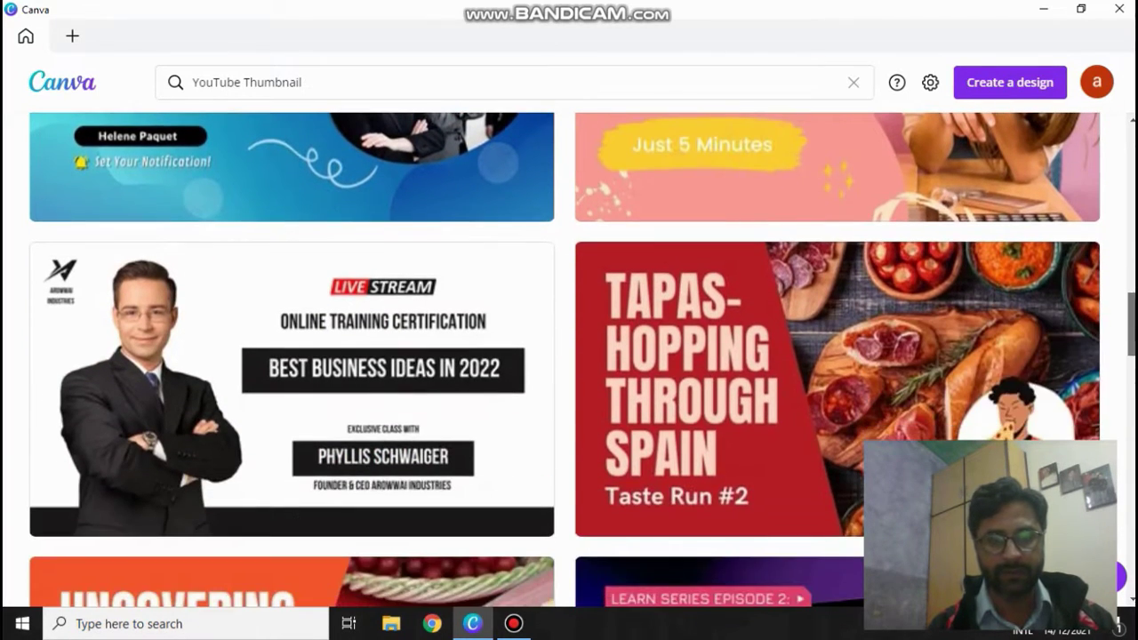
Step: Open the Online Training Certification live-stream template and delete its top-left logo icon
click(496, 439)
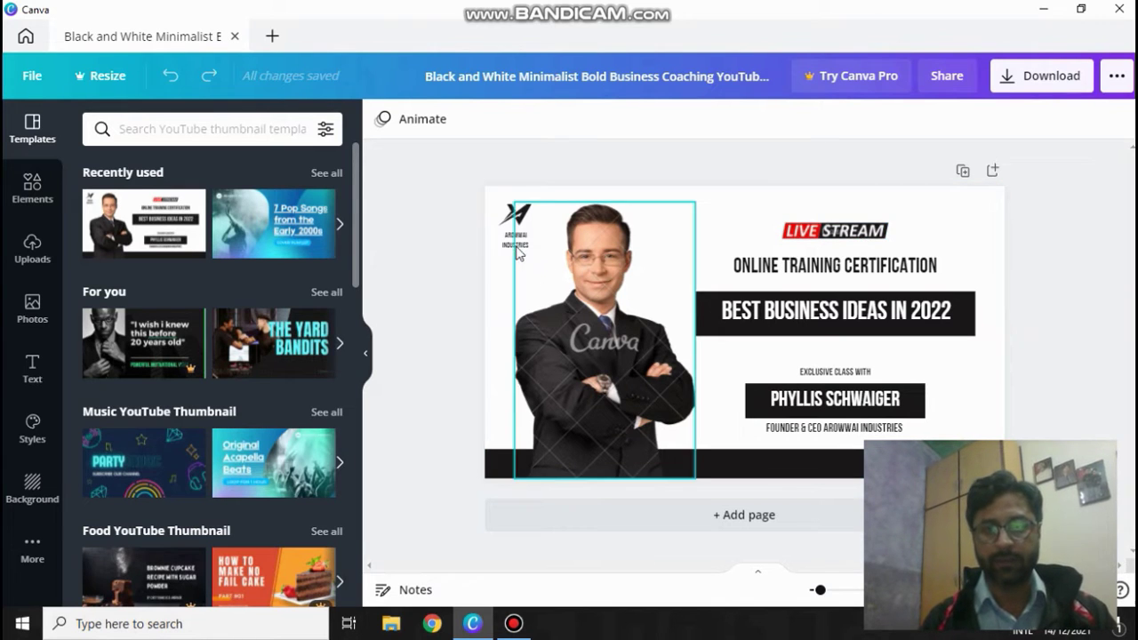
click(514, 216)
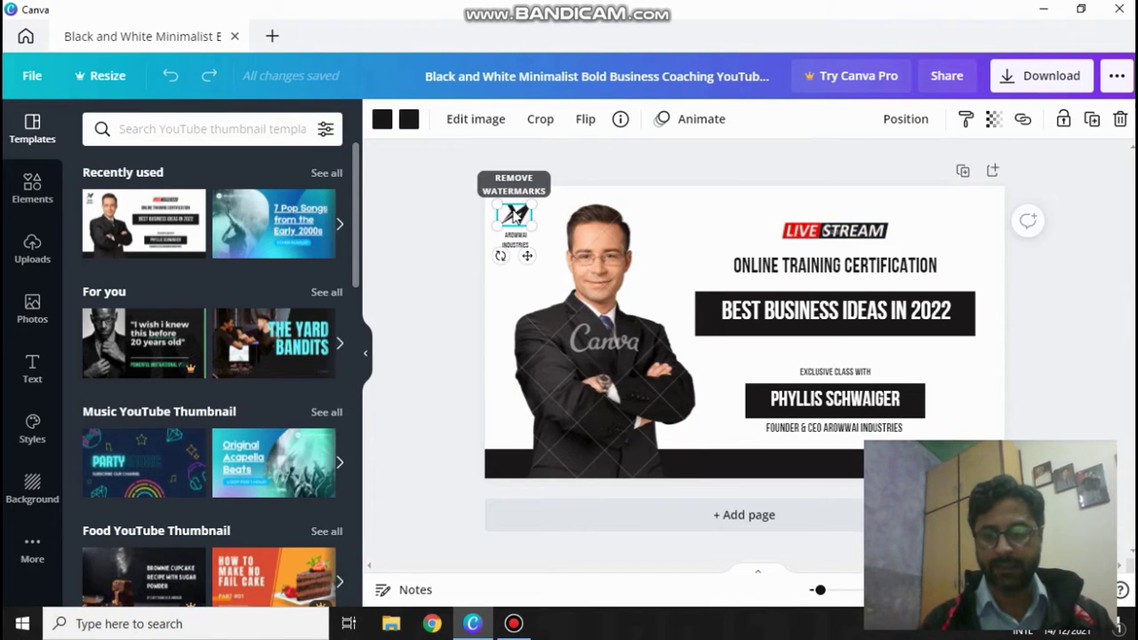
key(Delete)
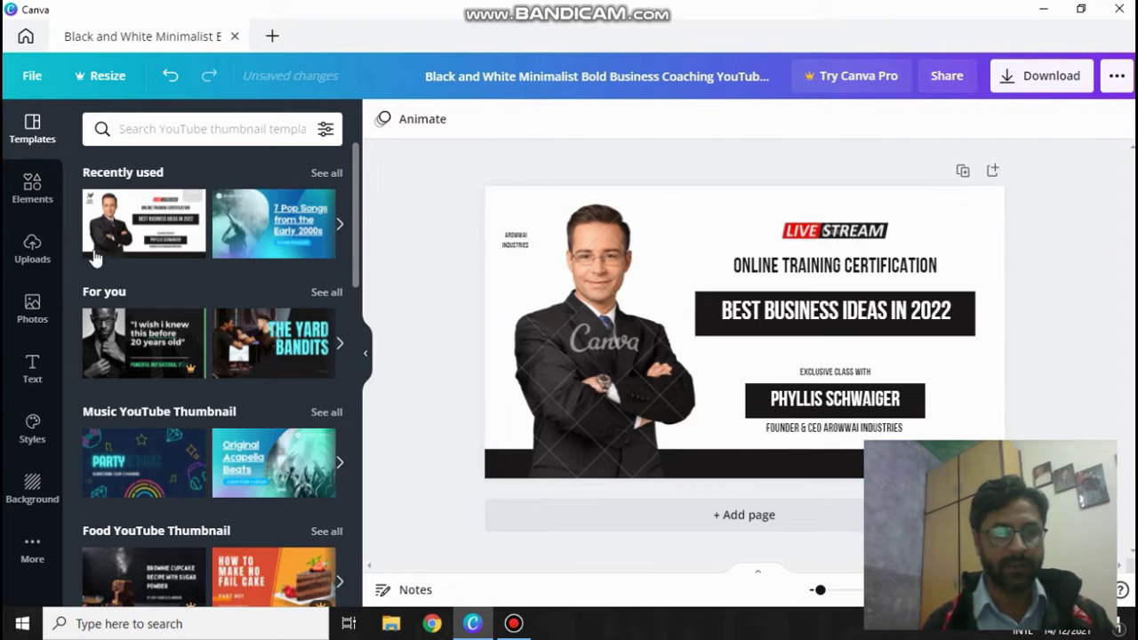
Step: Place the uploaded lightbulb-and-people image, shrunk, top-left and delete the company name text
click(33, 256)
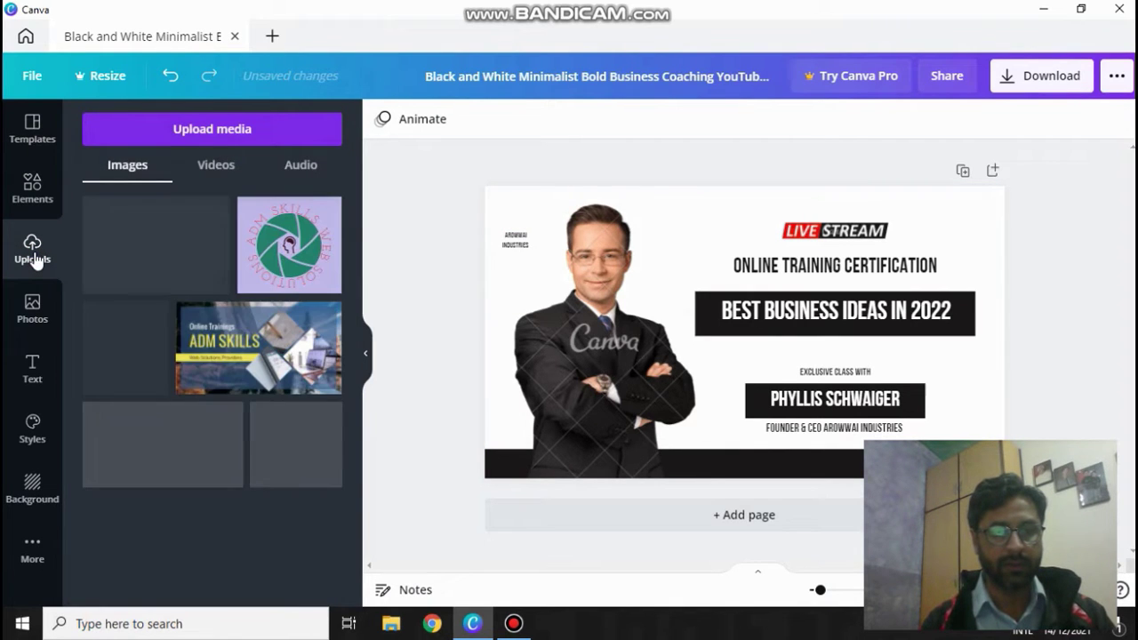
drag(132, 368, 555, 278)
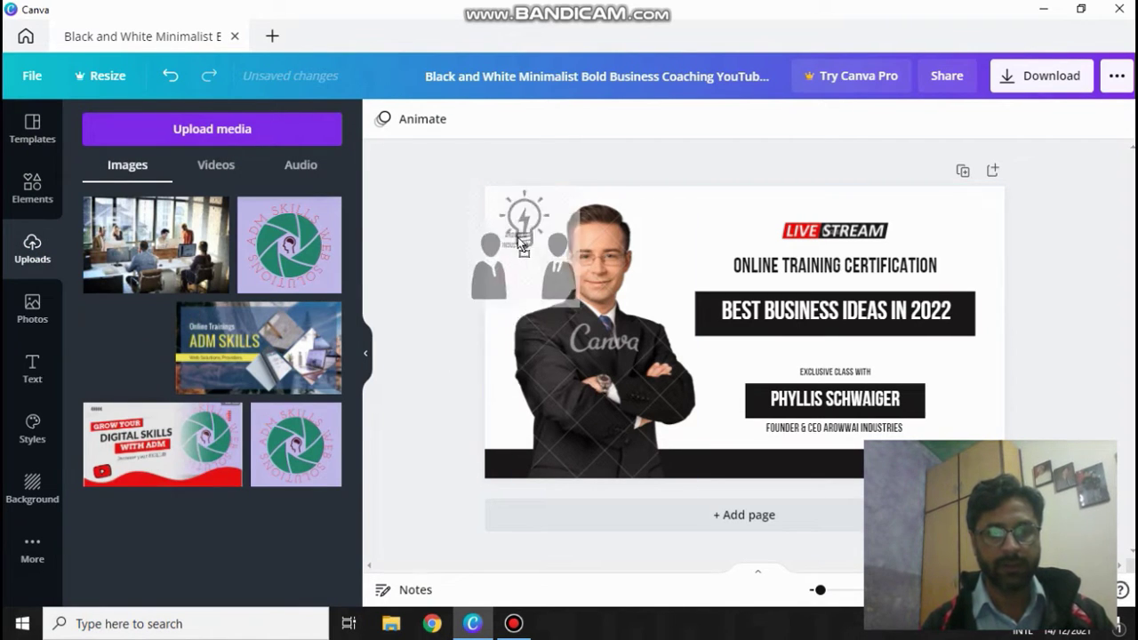
click(555, 279)
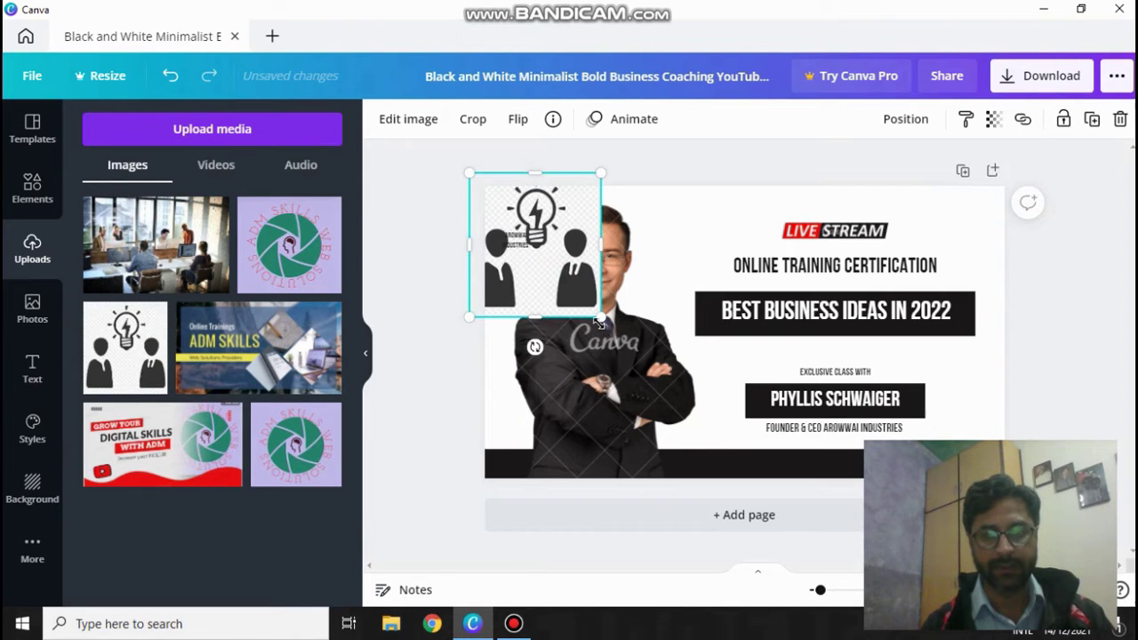
drag(566, 272, 540, 244)
click(522, 248)
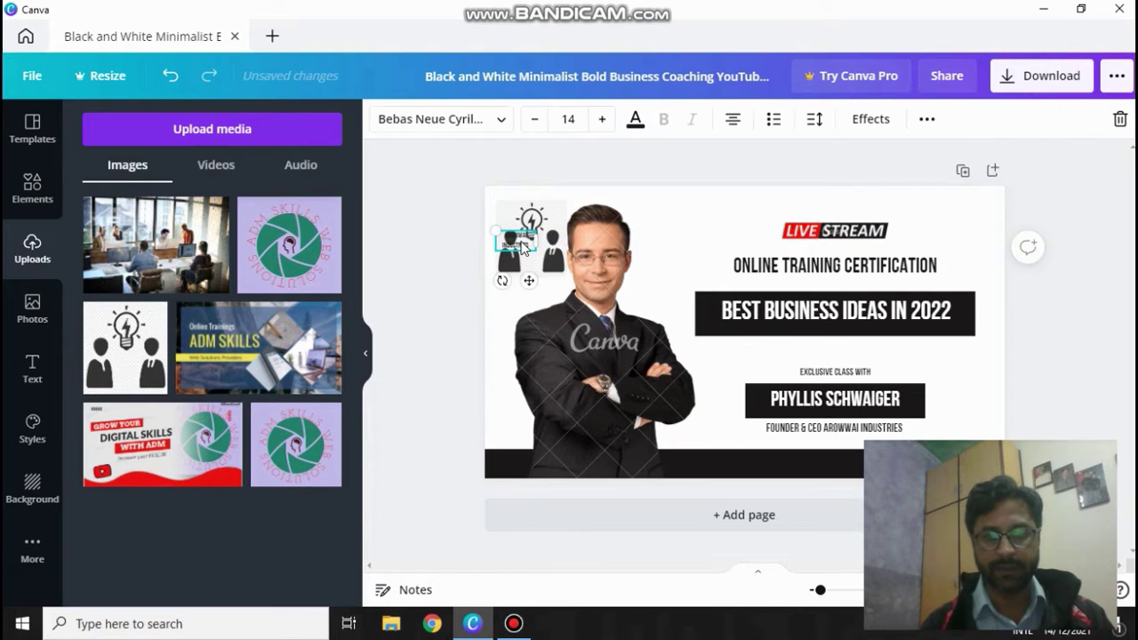
key(Delete)
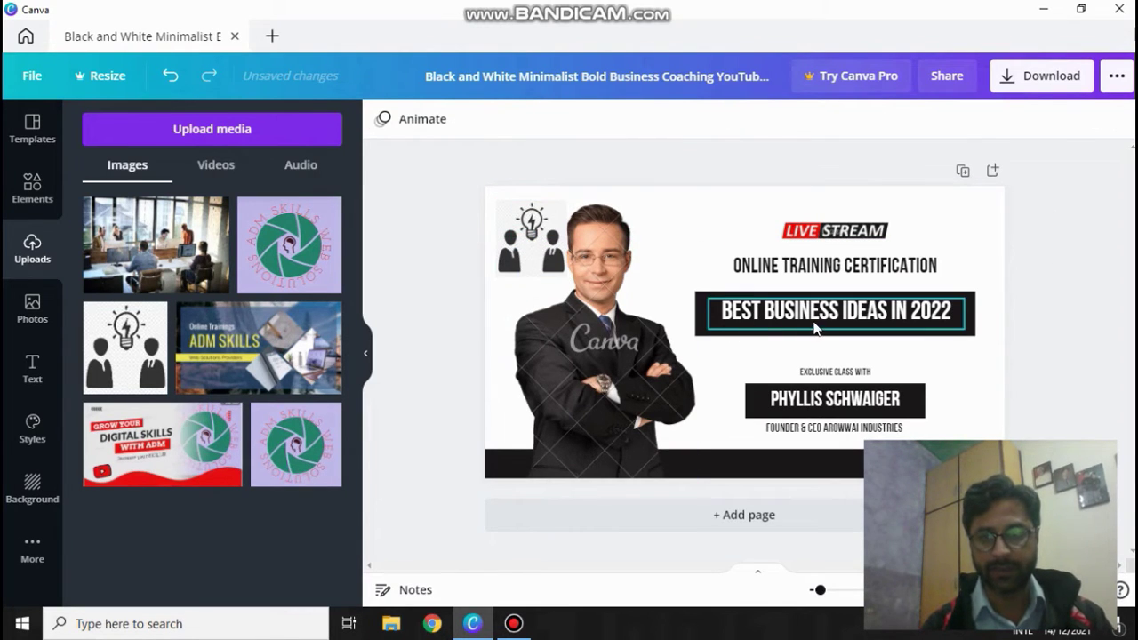
Step: Replace the 'BEST BUSINESS IDEAS IN 2022' headline with 'VIDDEO EDITING'
click(815, 329)
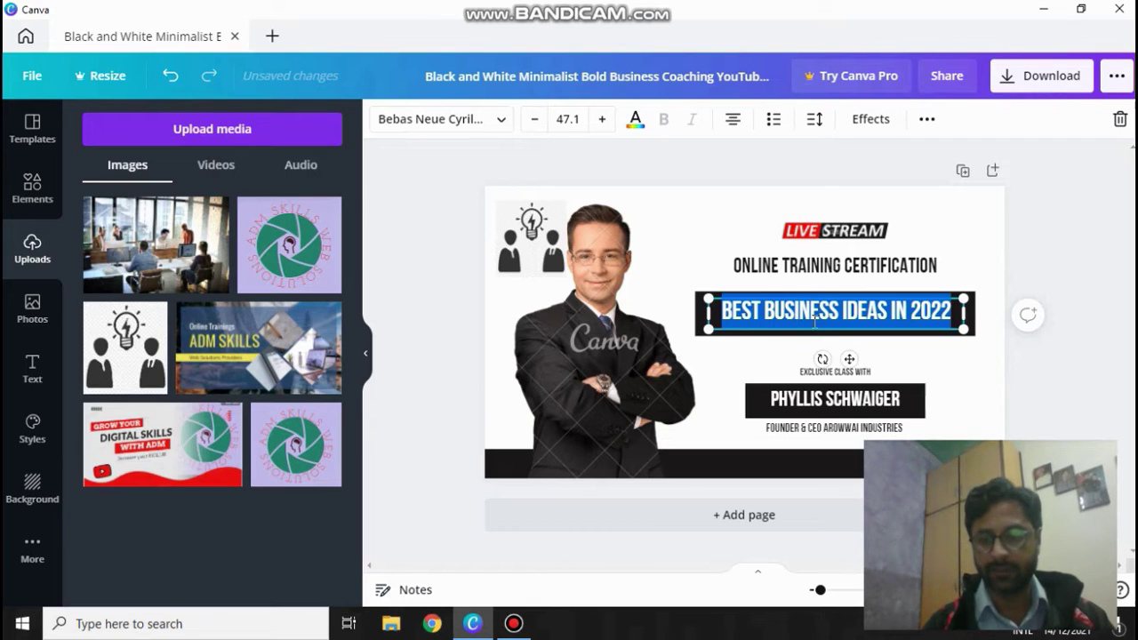
click(850, 308)
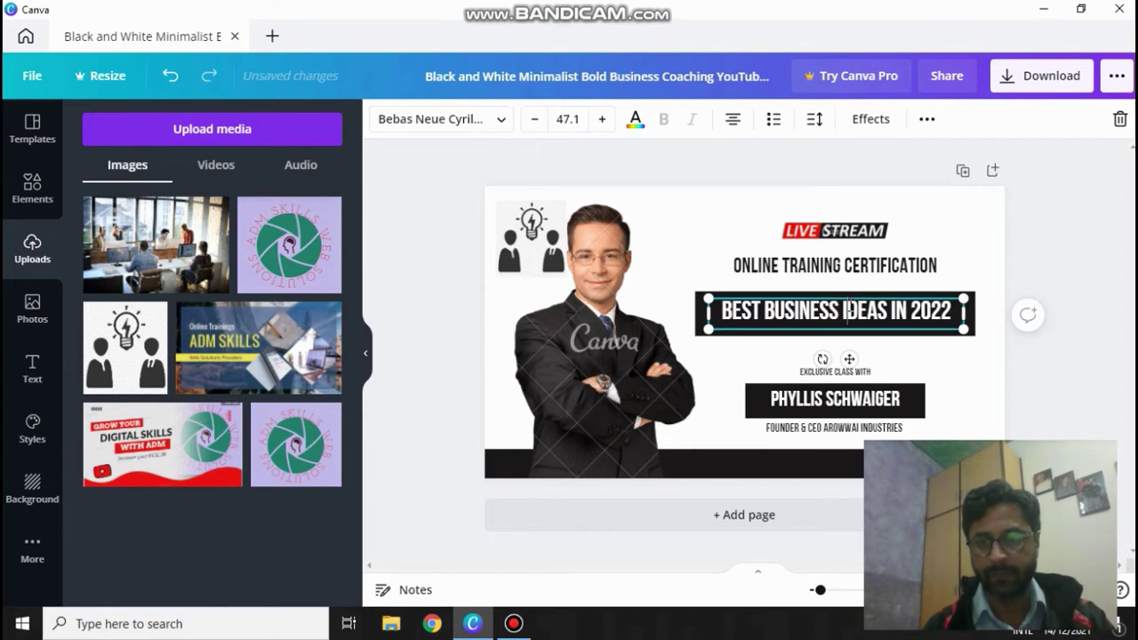
key(BackSpace)
key(BackSpace)
key(BackSpace)
key(BackSpace)
key(BackSpace)
key(BackSpace)
key(BackSpace)
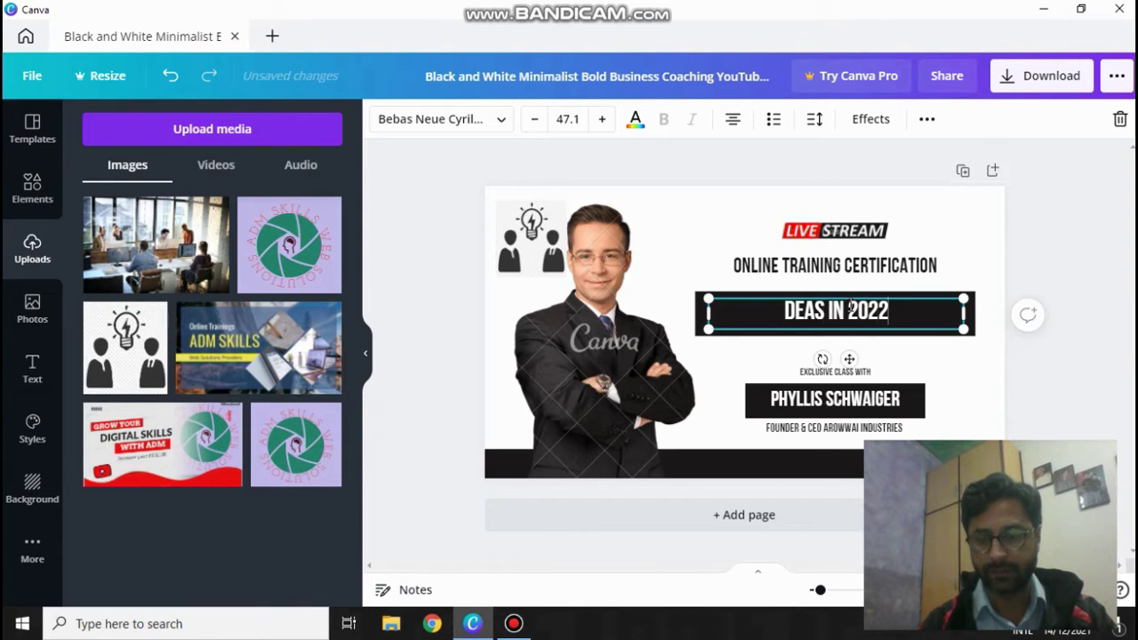
key(BackSpace)
key(BackSpace)
key(BackSpace)
key(BackSpace)
key(BackSpace)
key(BackSpace)
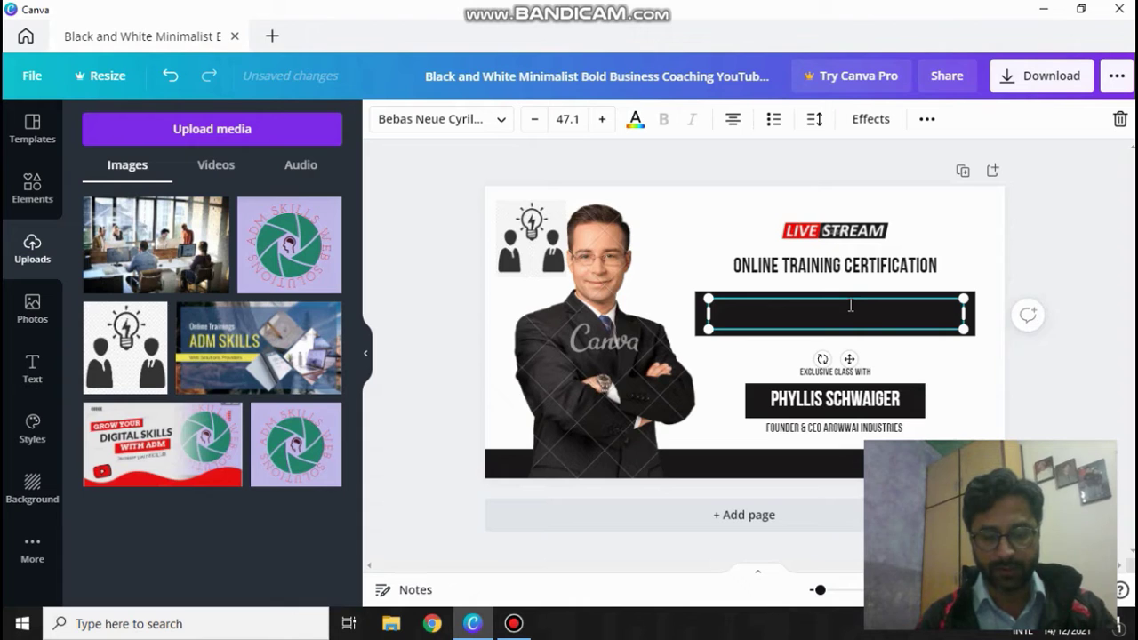
text(VIDDEO EDI)
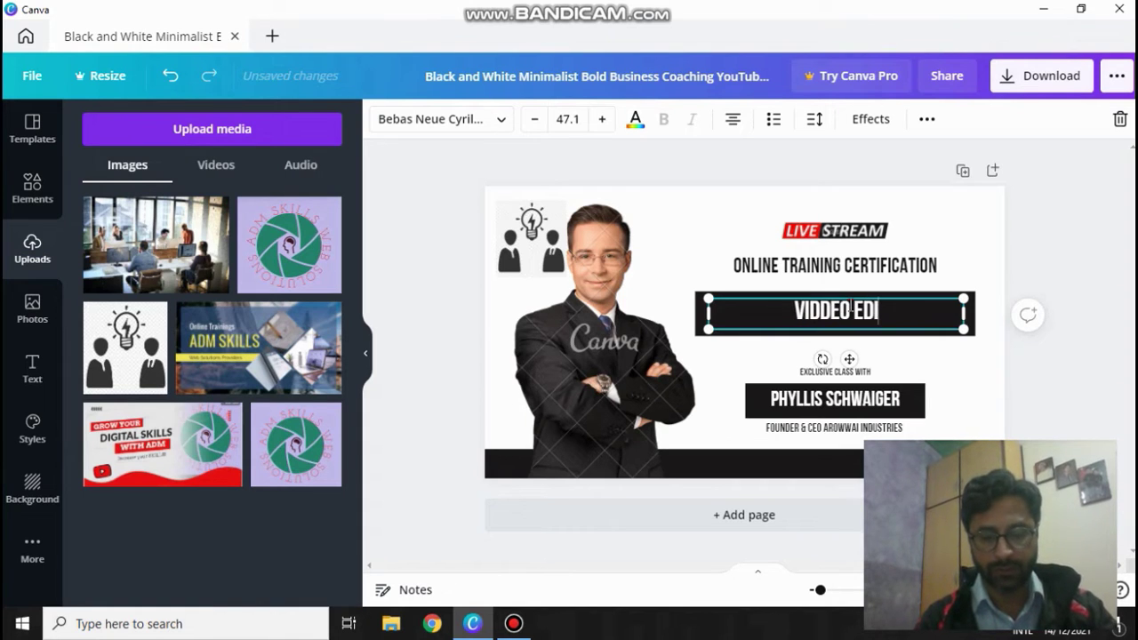
text(TN)
key(BackSpace)
text(I)
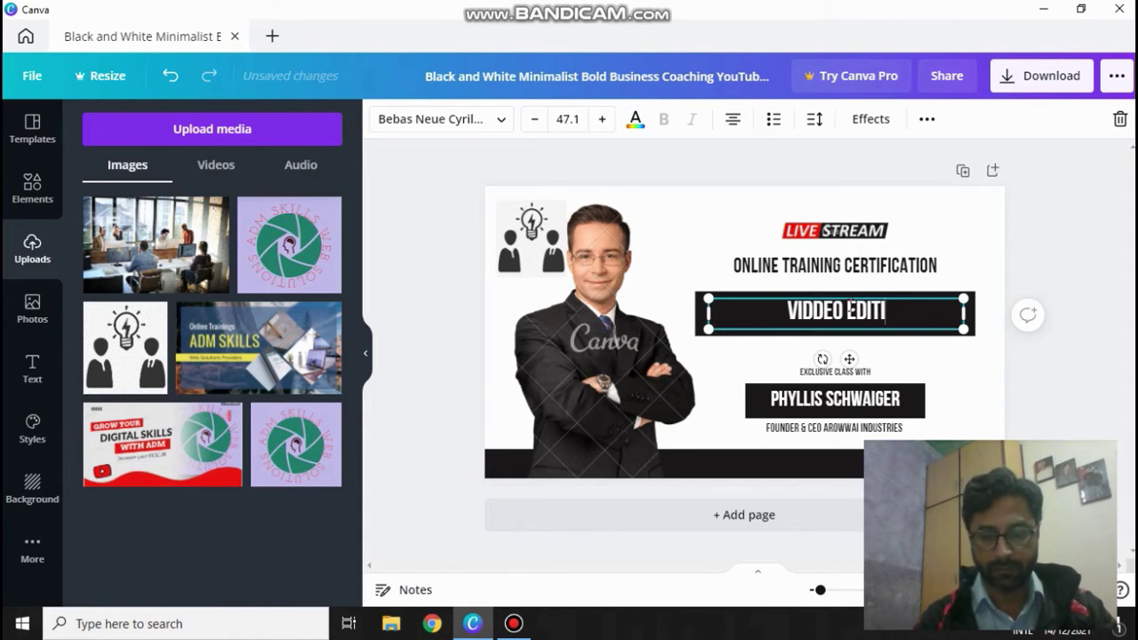
text(NG)
click(670, 402)
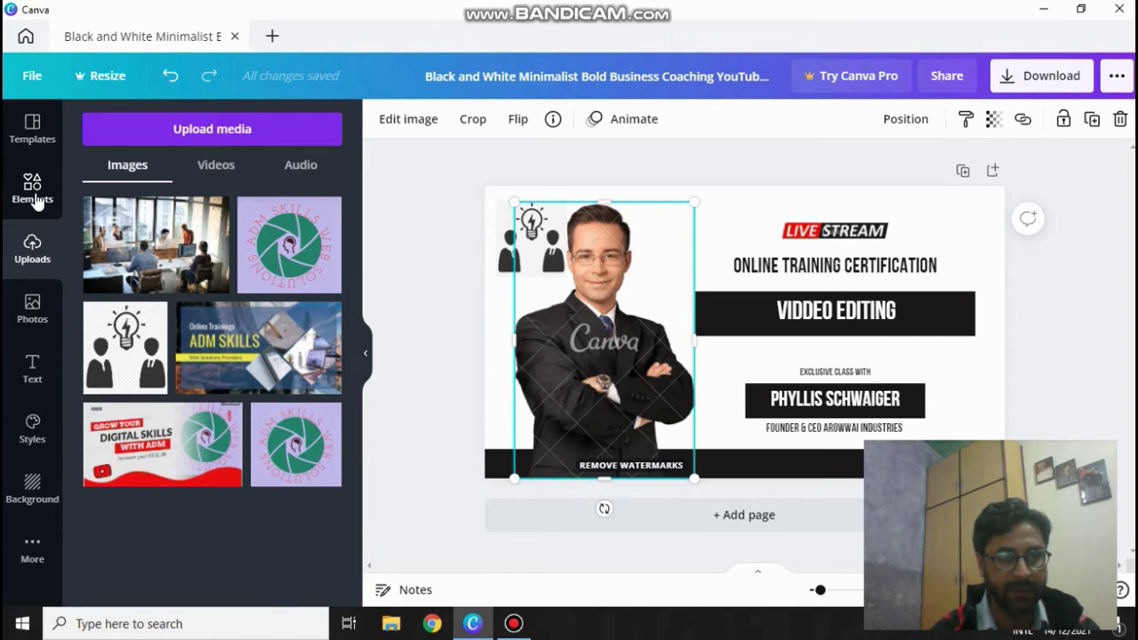
Step: Drag the red YouTube play graphic from Elements onto the man's photo frame
click(34, 198)
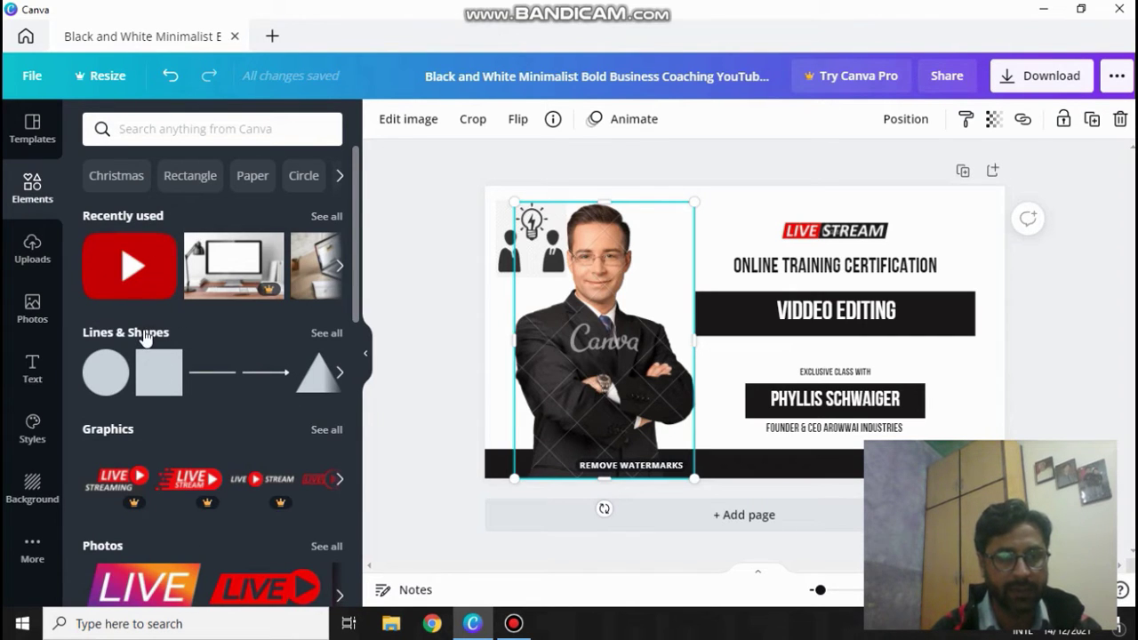
mouse_move(129, 266)
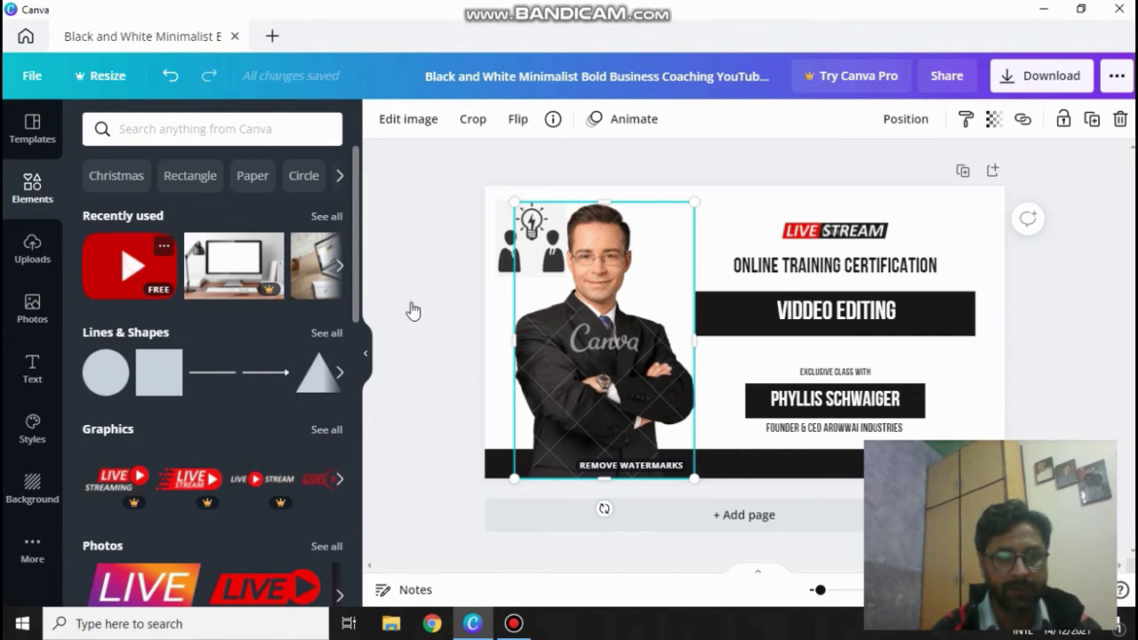
drag(413, 311, 613, 333)
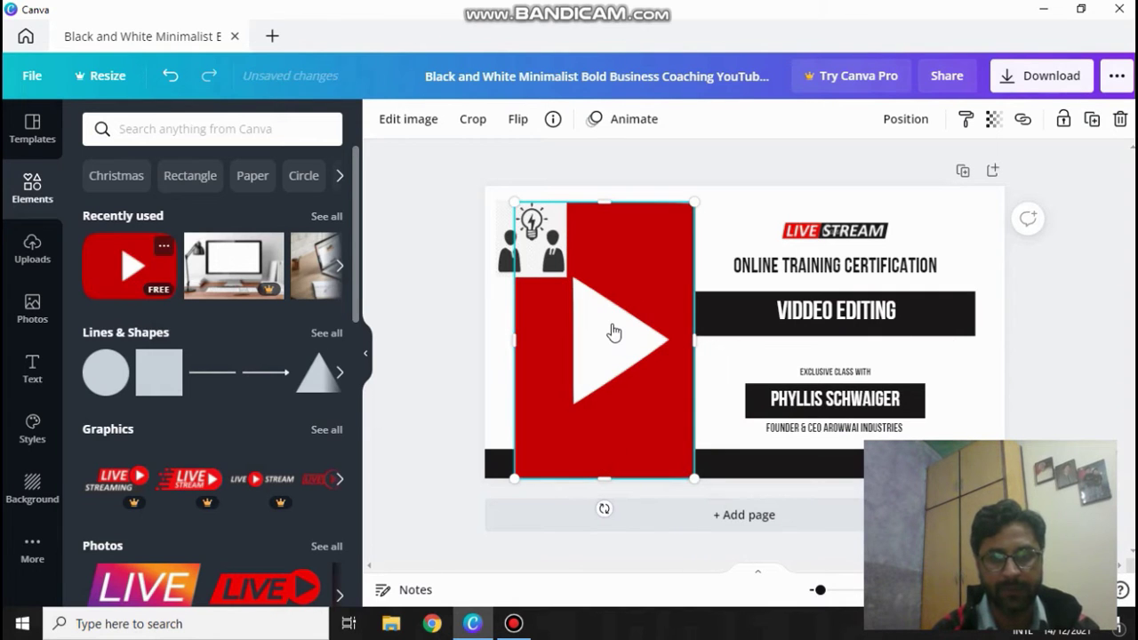
double_click(845, 430)
text(ww)
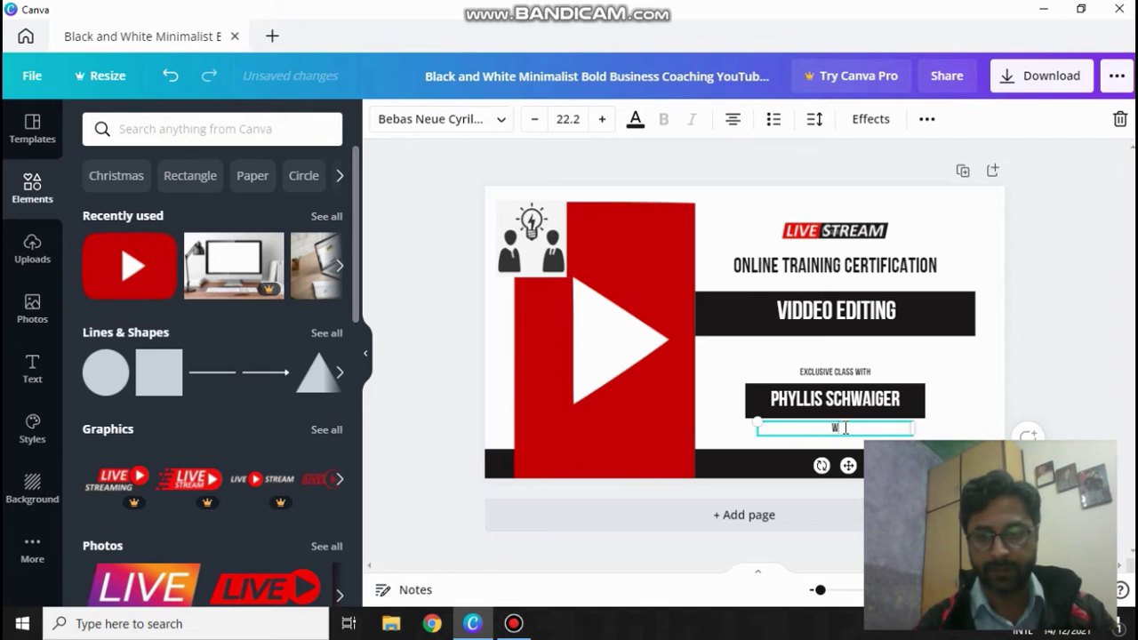
text(w)
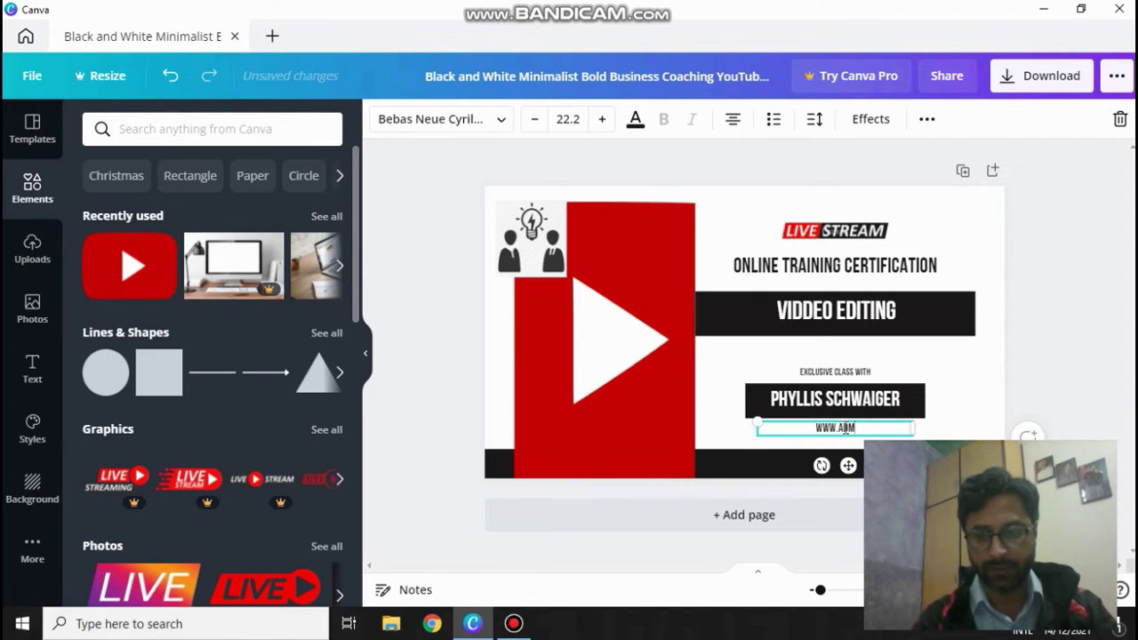
text(ills.)
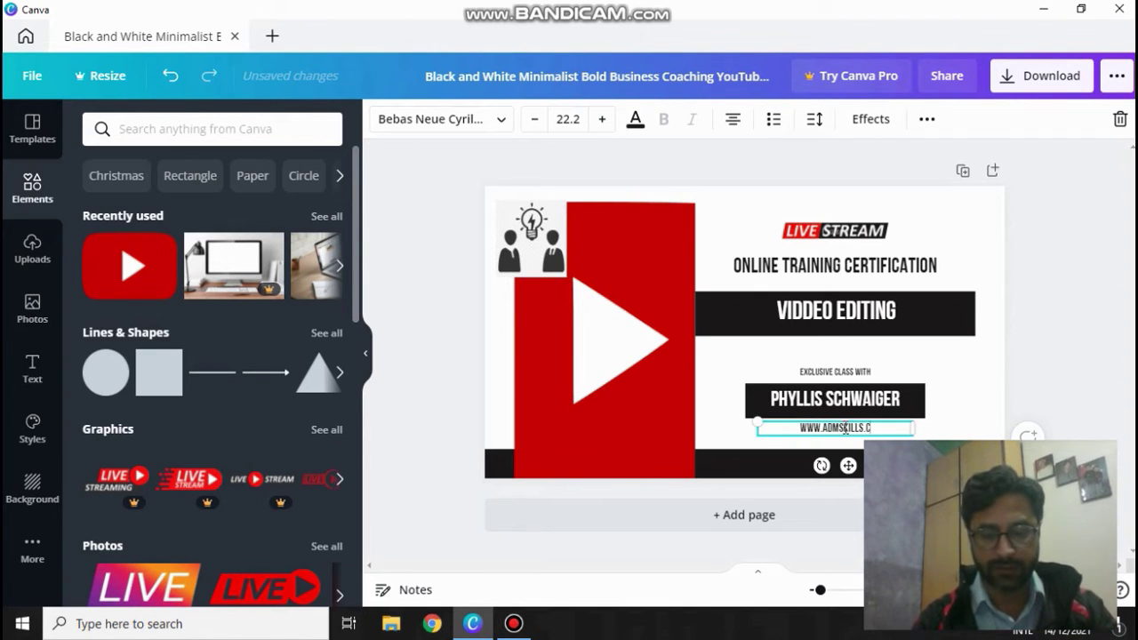
text(com)
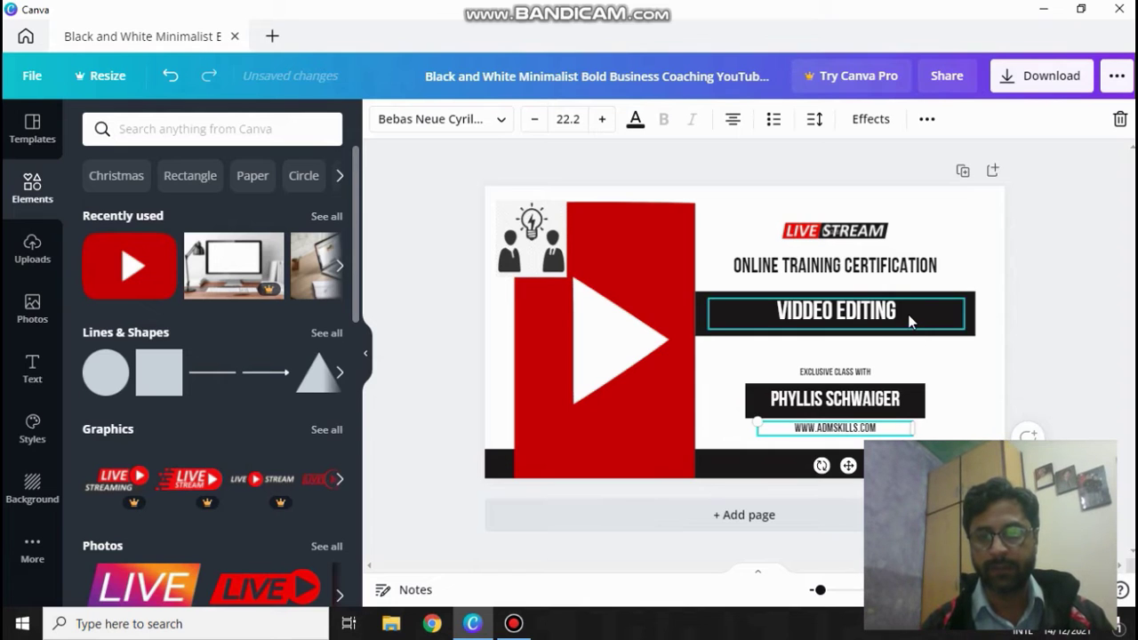
click(909, 321)
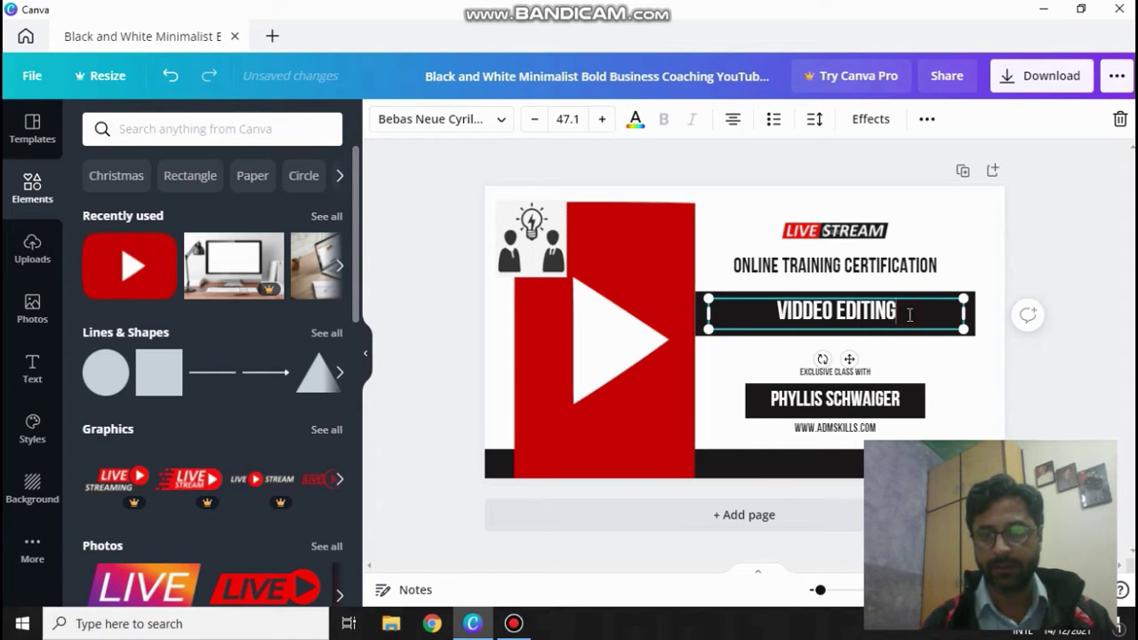
triple_click(909, 314)
click(909, 314)
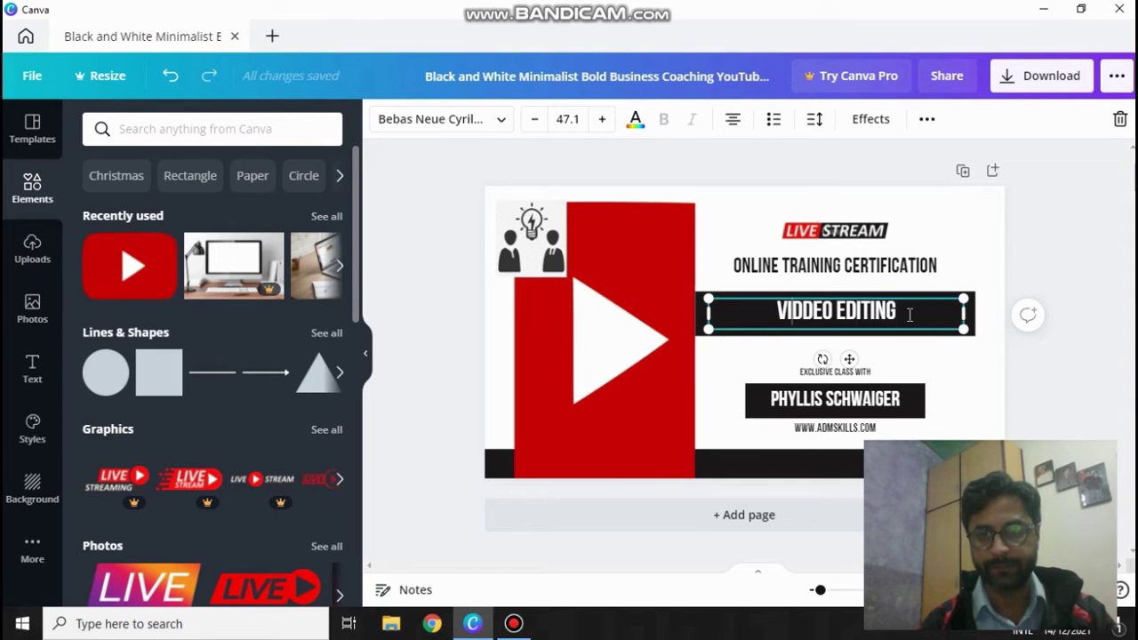
Step: Prefix the headline with 'FILOMORA BASIC' and correct 'VIDDEO' to 'VIDEO'
text(FILOM)
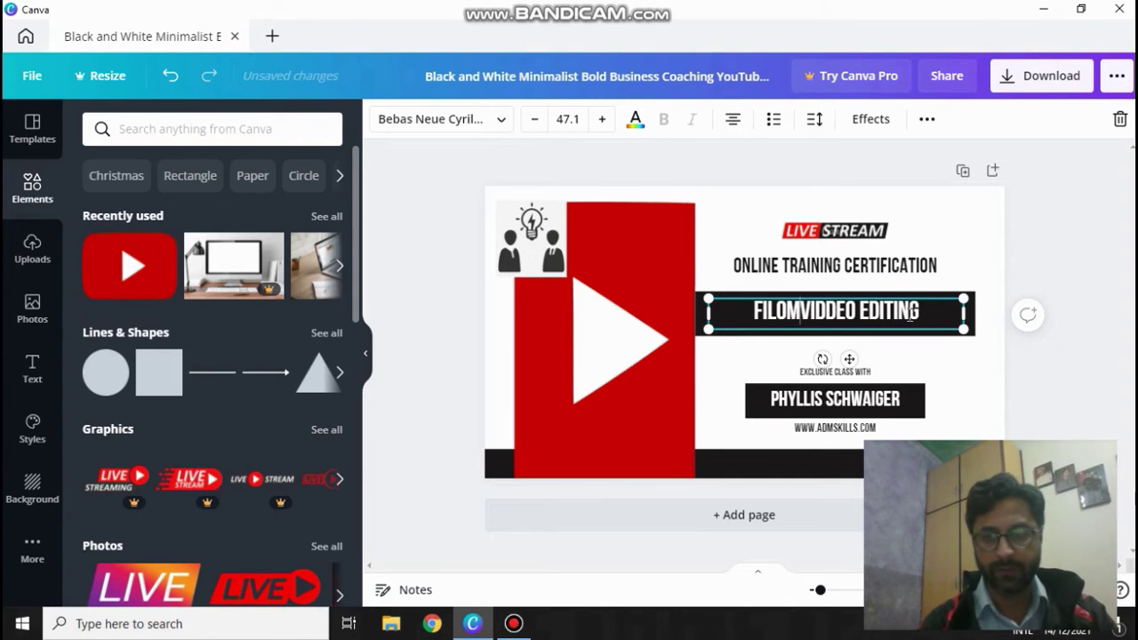
text(OR)
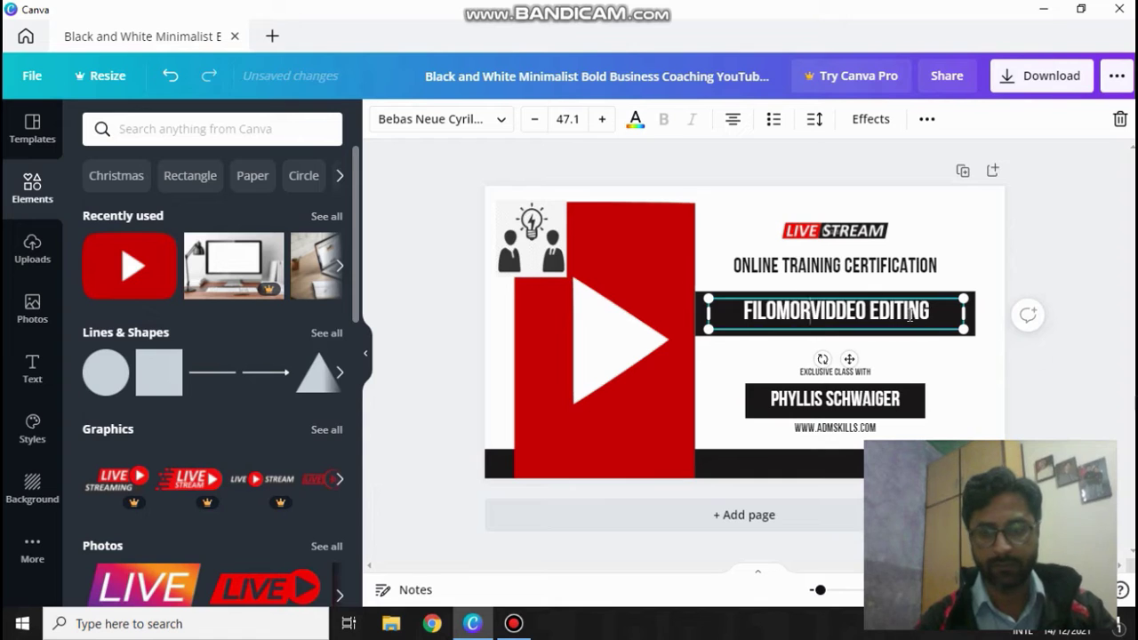
text(A )
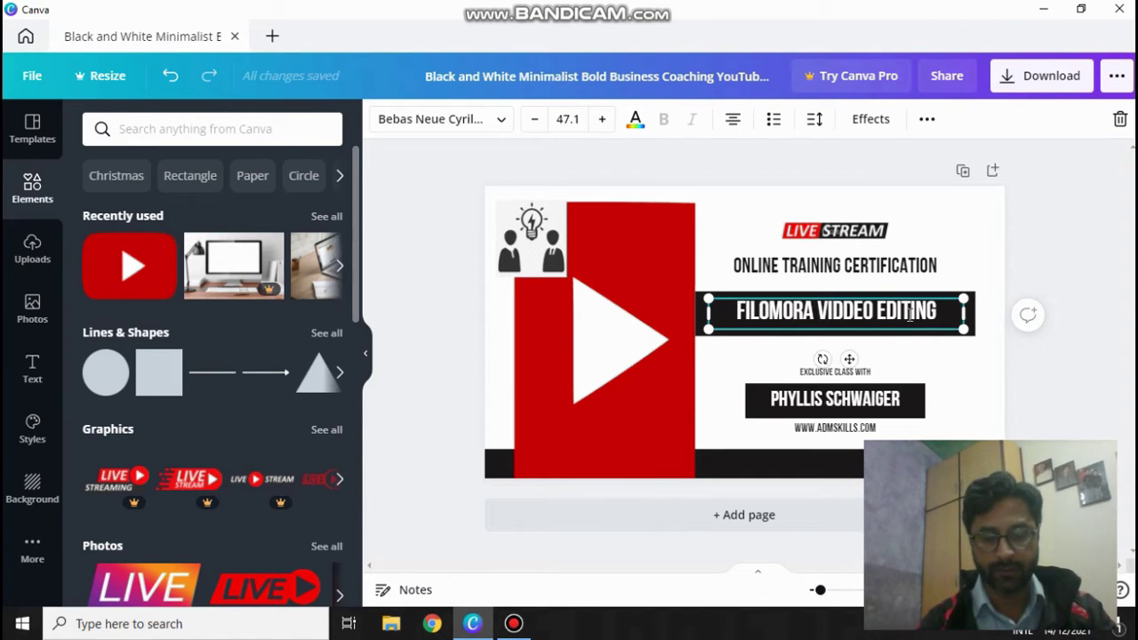
text(BASIC)
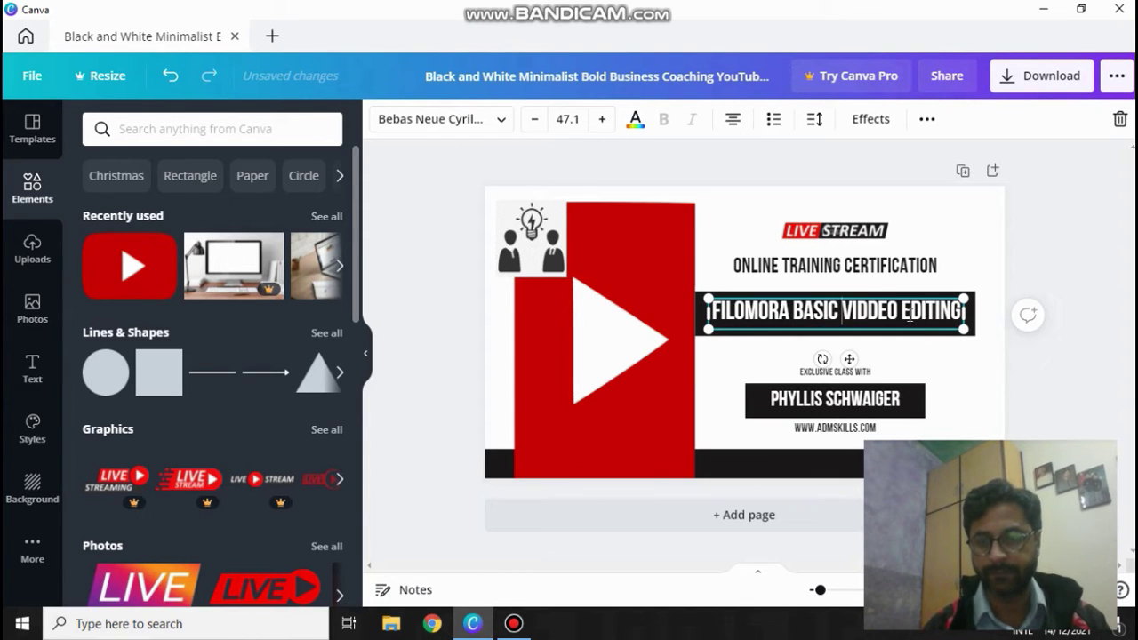
key(Right)
key(BackSpace)
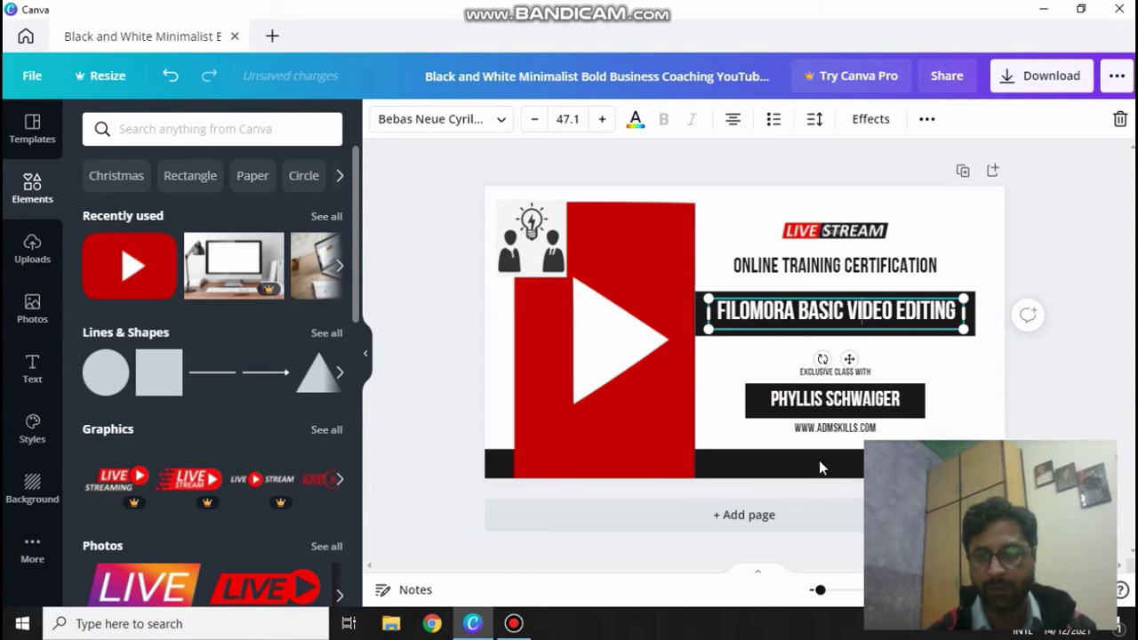
Step: Delete the presenter's name, its black bar, and the 'EXCLUSIVE CLASS WITH' line
click(872, 414)
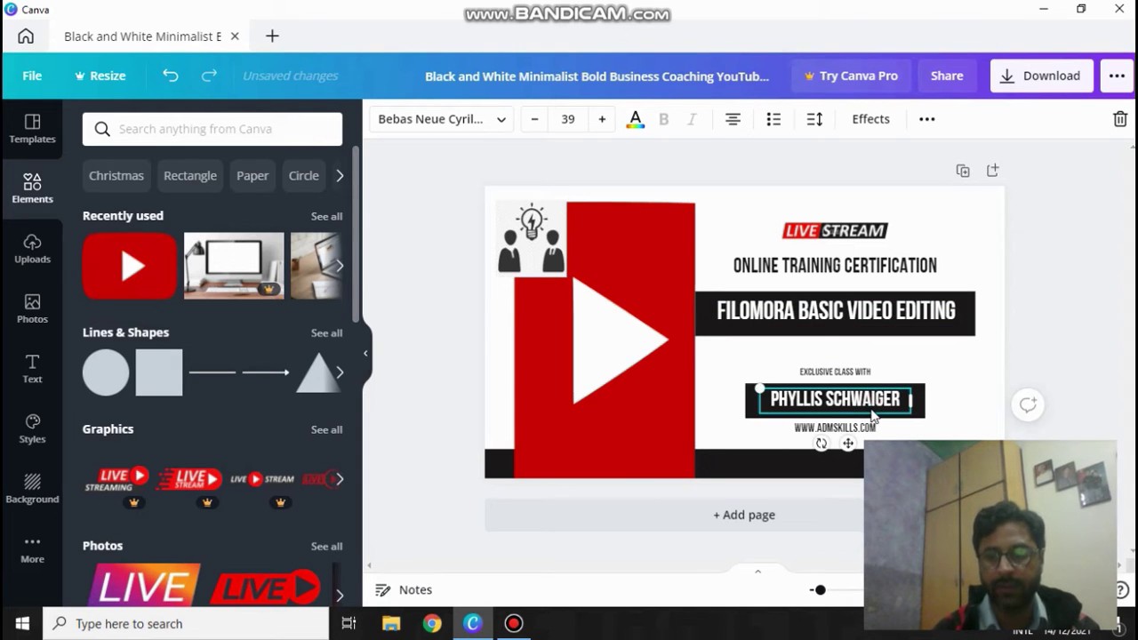
key(Delete)
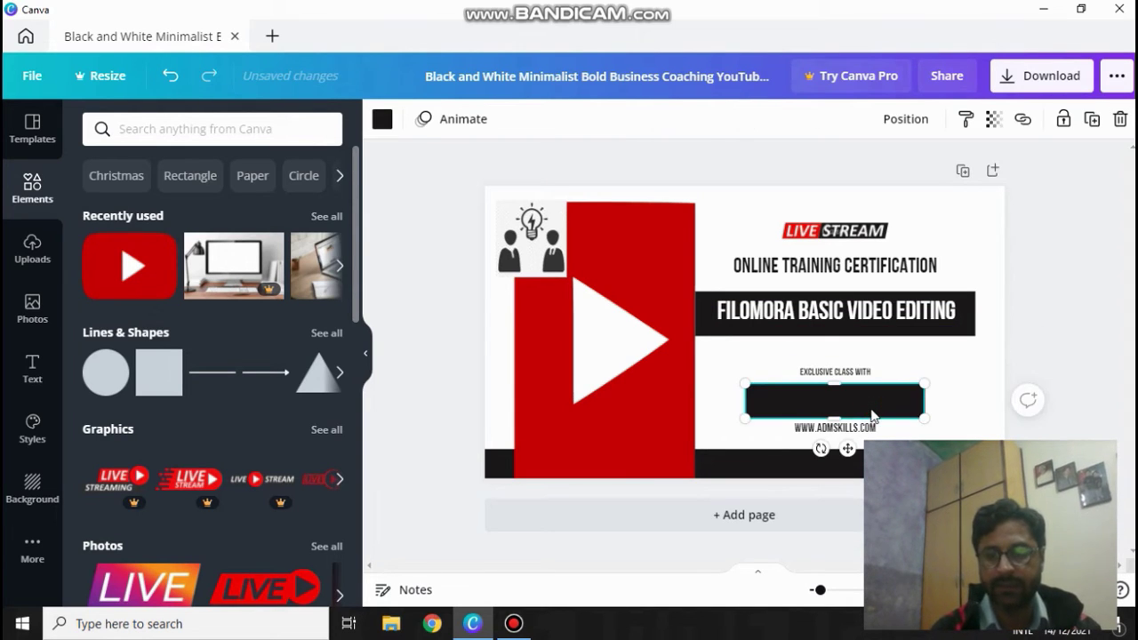
key(Delete)
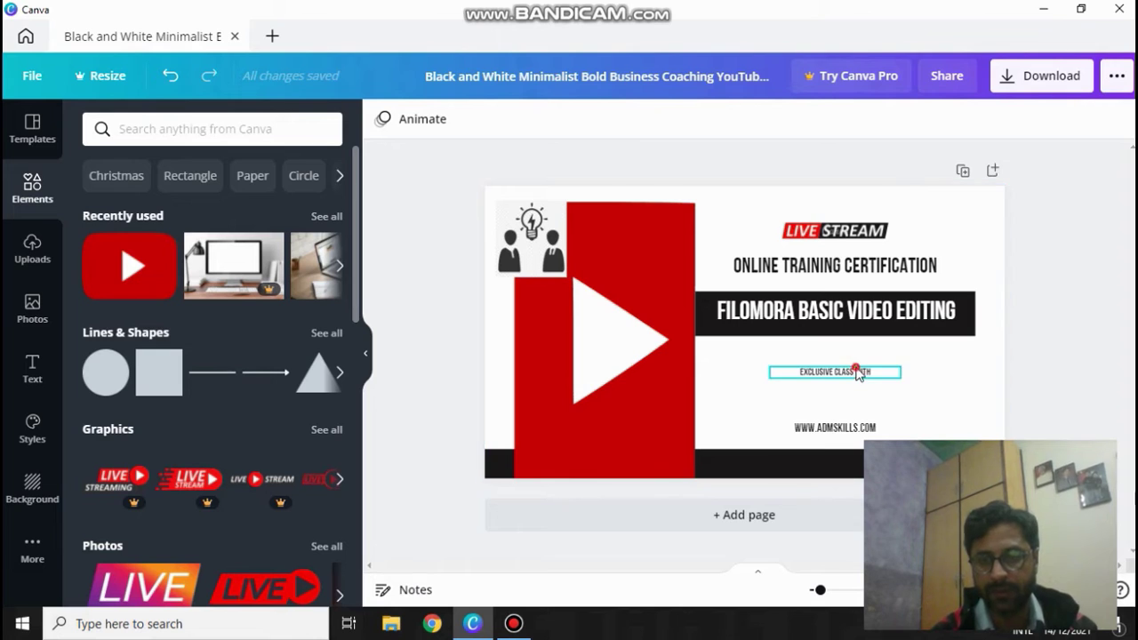
click(858, 372)
key(Delete)
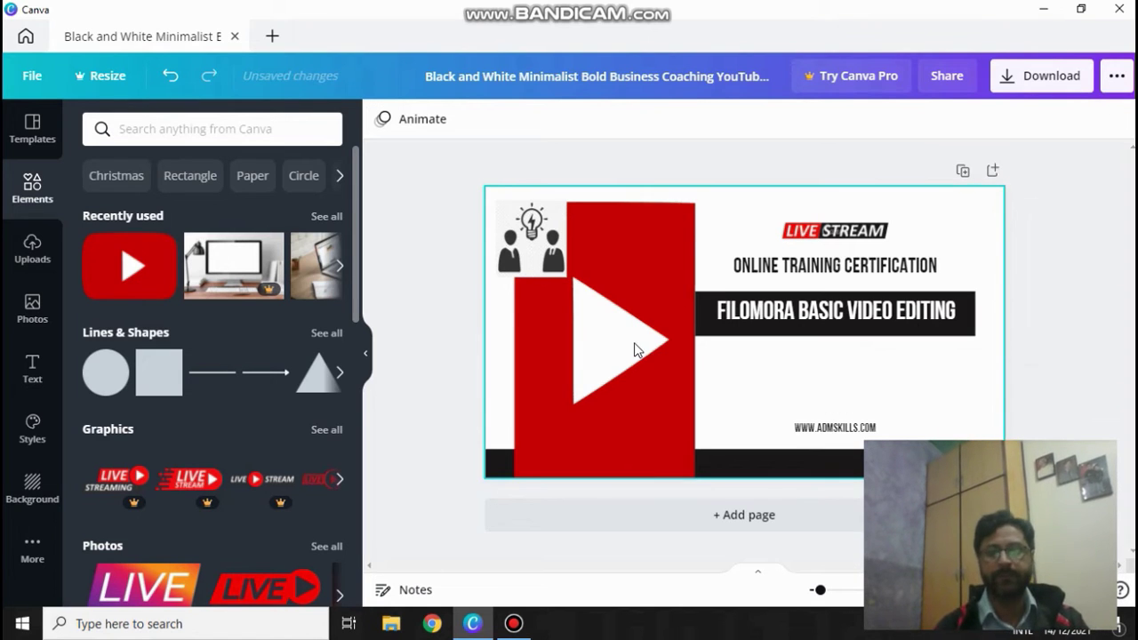
Step: Nudge and slightly shrink the play graphic, then delete the LIVE STREAM badge
mouse_move(635, 370)
mouse_down()
mouse_move(629, 350)
mouse_move(613, 352)
mouse_up()
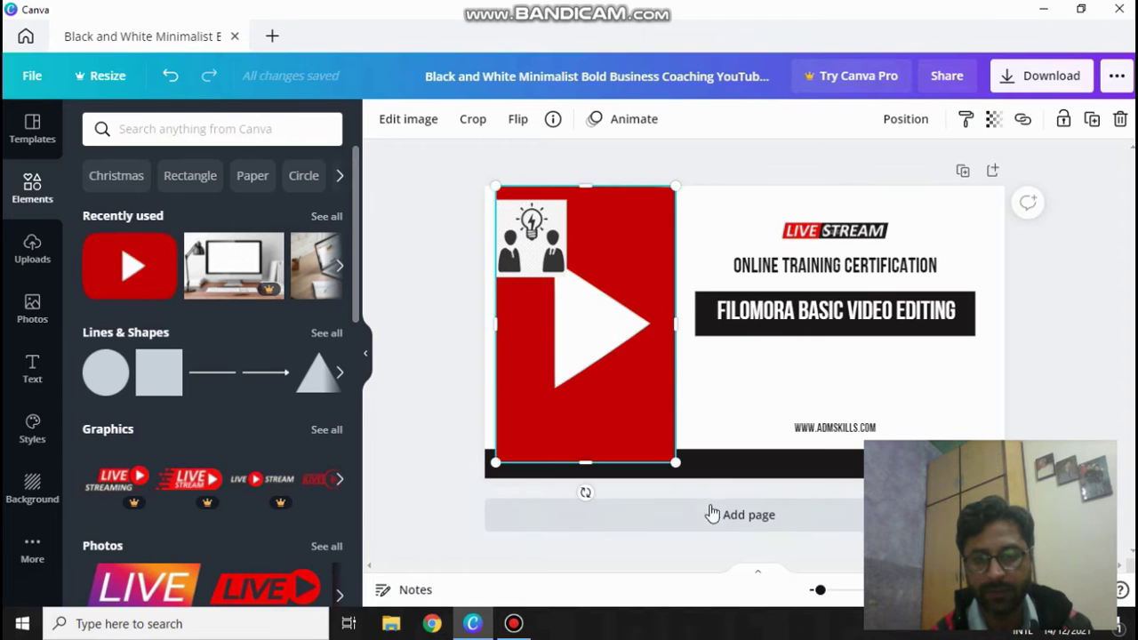
drag(676, 462, 667, 448)
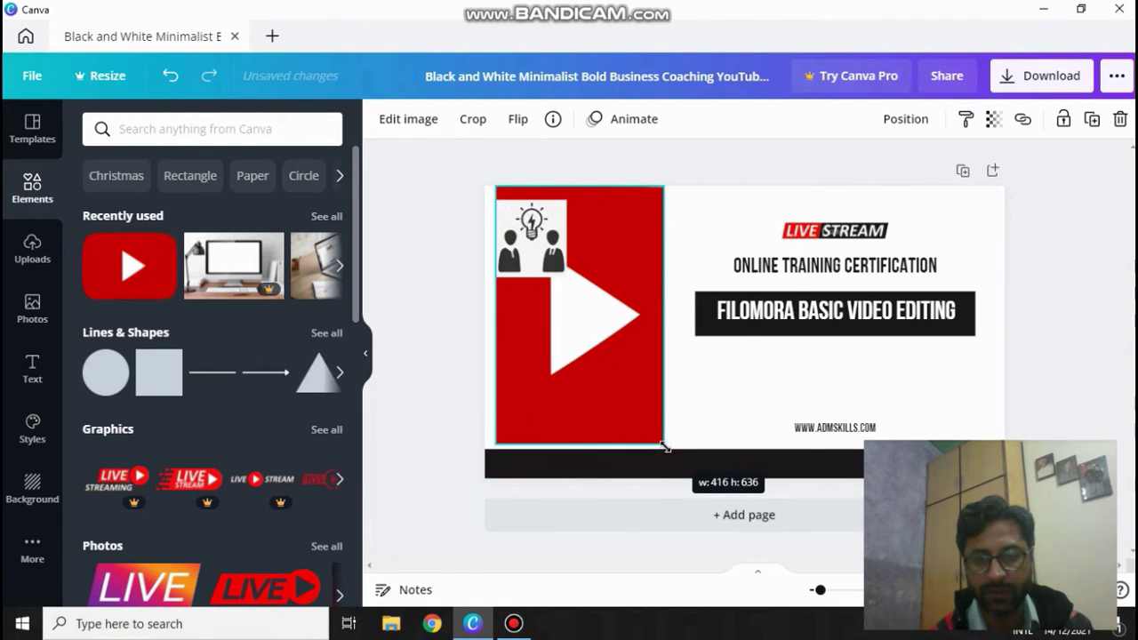
click(811, 233)
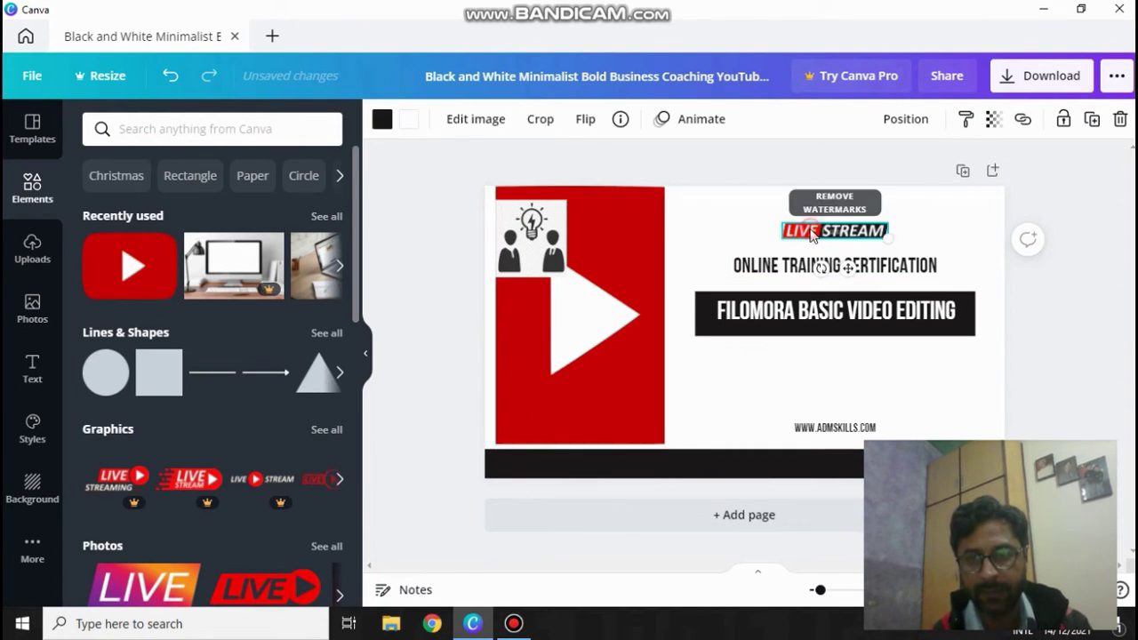
key(Delete)
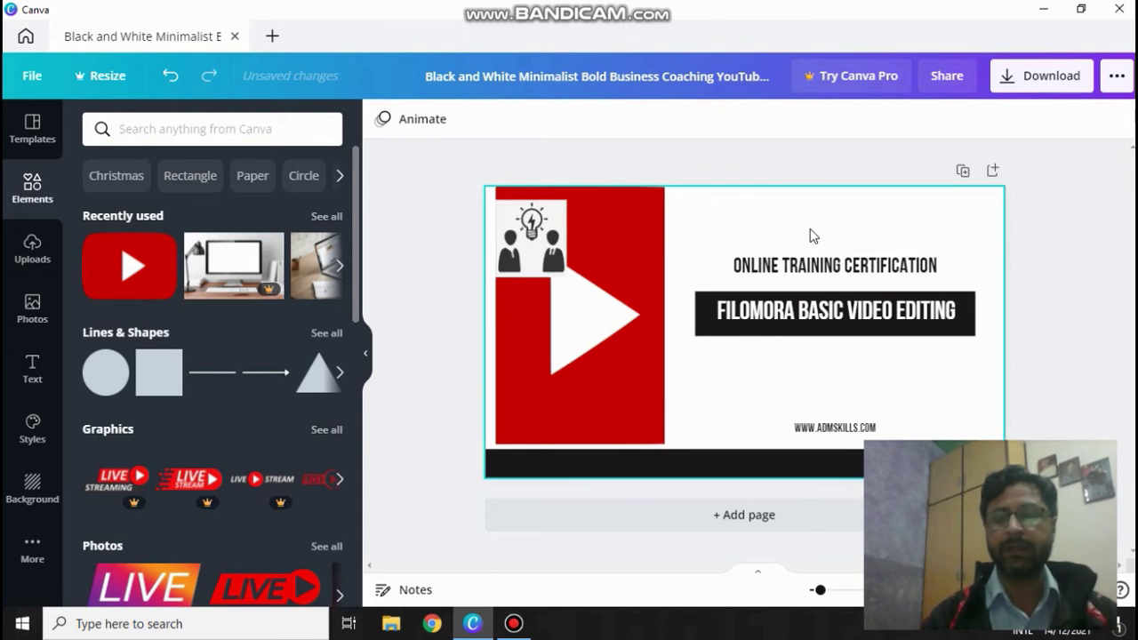
Step: Delete 'CERTIFICATION' so the top heading reads 'ONLINE TRAINING'
double_click(871, 274)
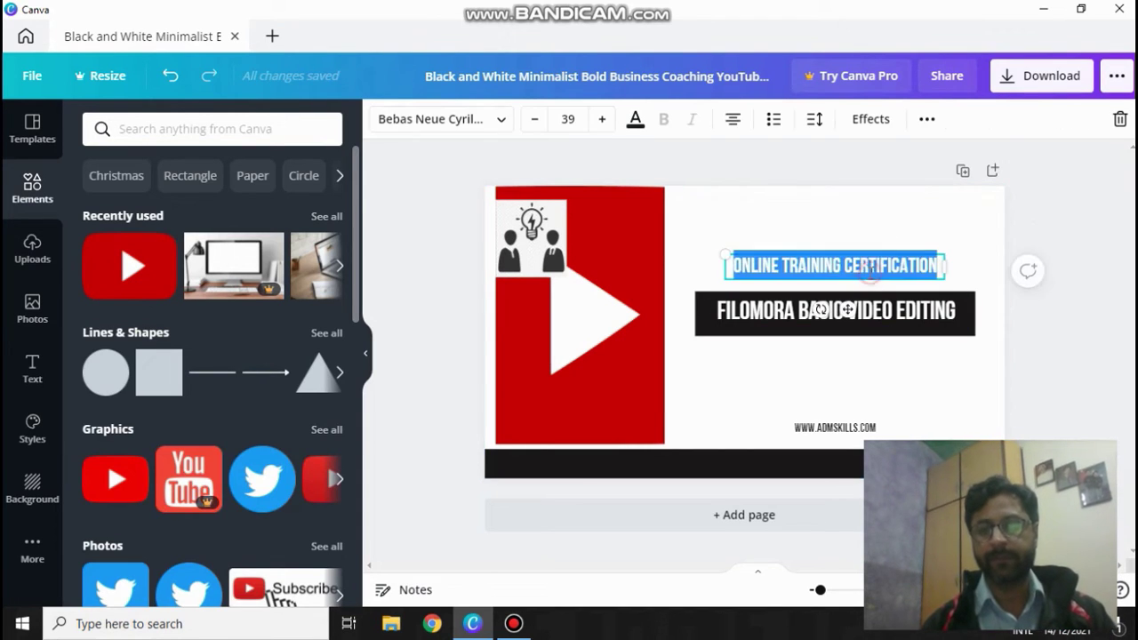
click(872, 272)
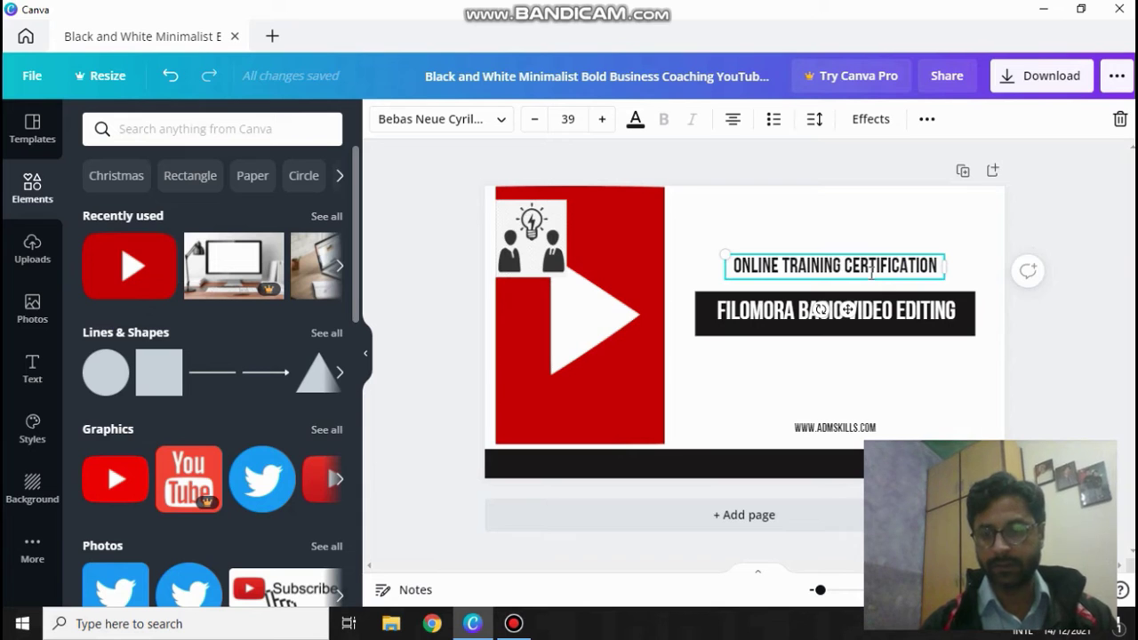
key(BackSpace)
key(BackSpace)
key(BackSpace)
key(BackSpace)
key(BackSpace)
key(BackSpace)
key(BackSpace)
key(BackSpace)
key(BackSpace)
key(BackSpace)
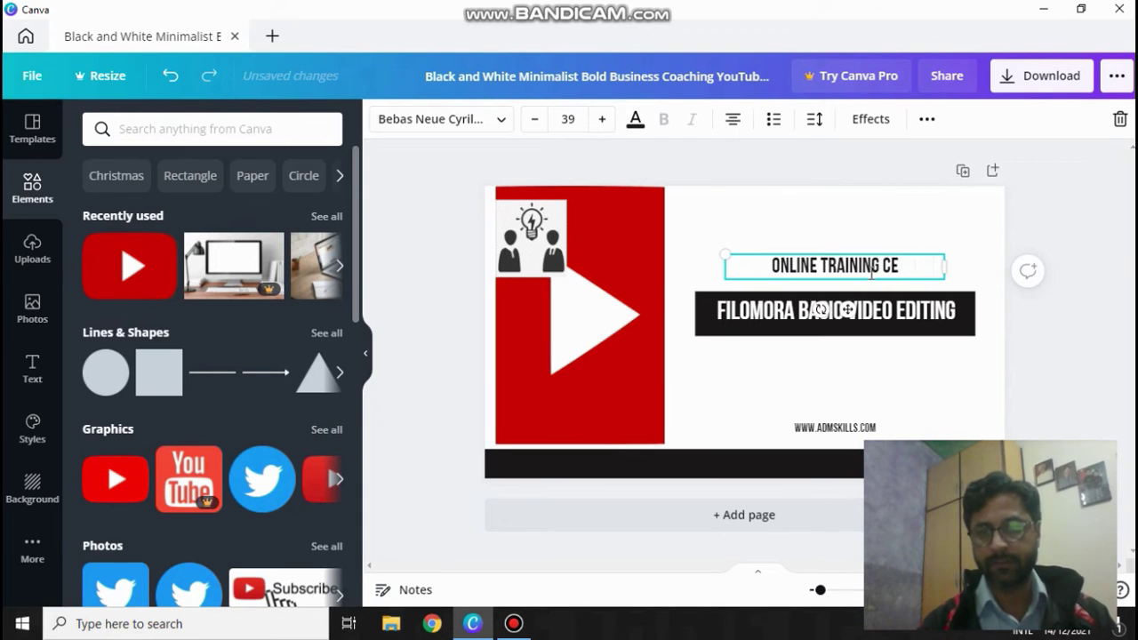
key(BackSpace)
key(BackSpace)
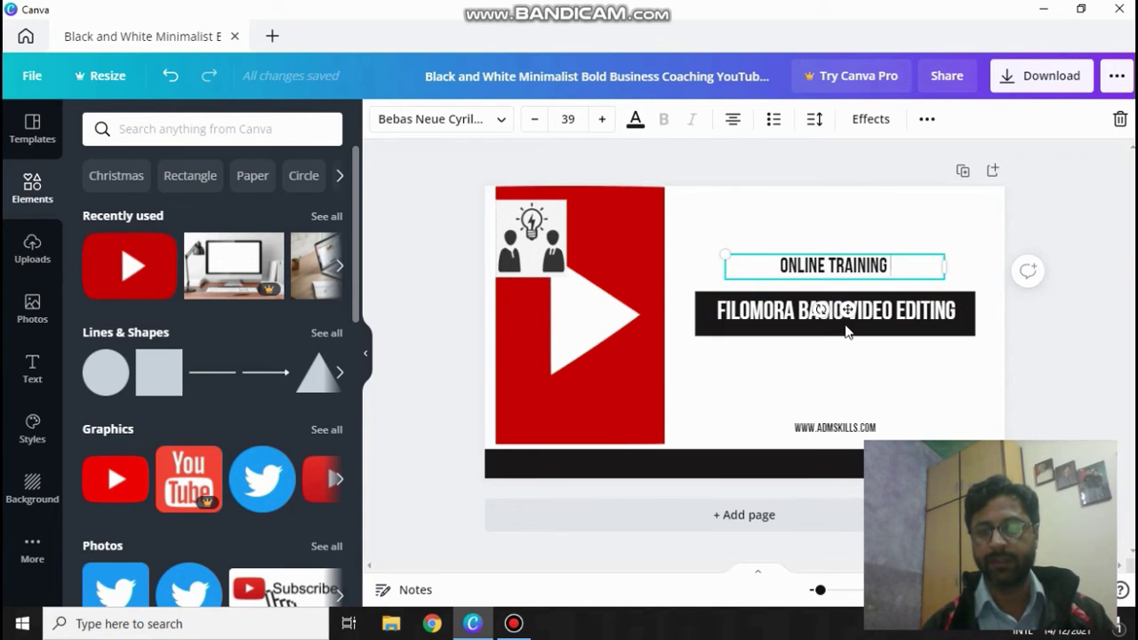
click(845, 355)
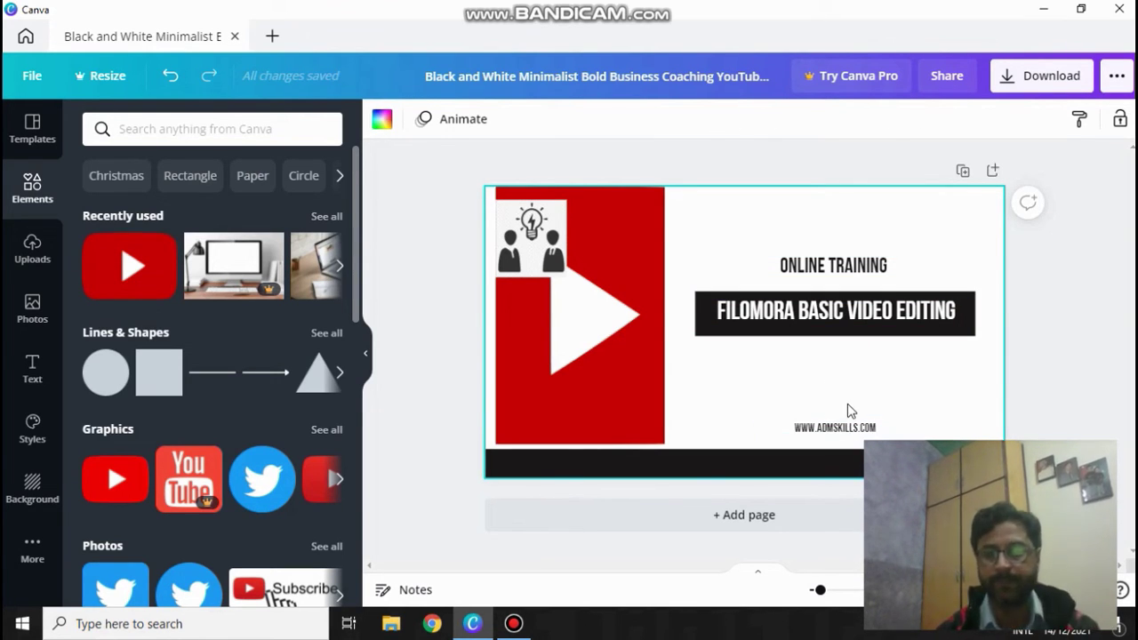
Step: Delete the lightbulb-and-people icon and place the green ADM Skills logo from Uploads onto the thumbnail
click(533, 240)
key(Delete)
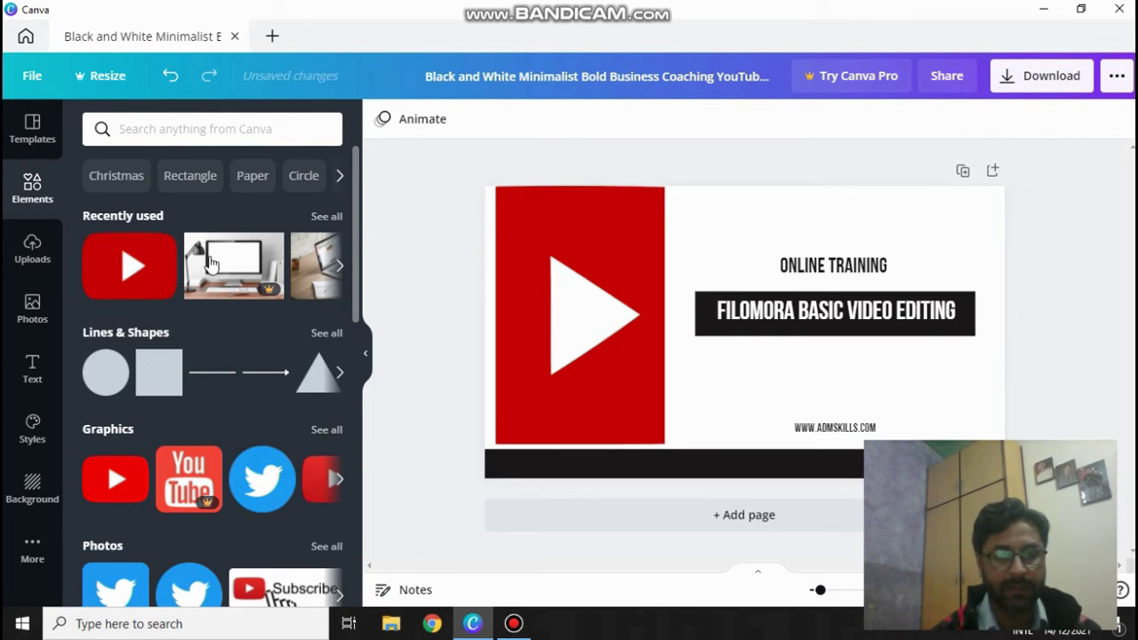
click(29, 267)
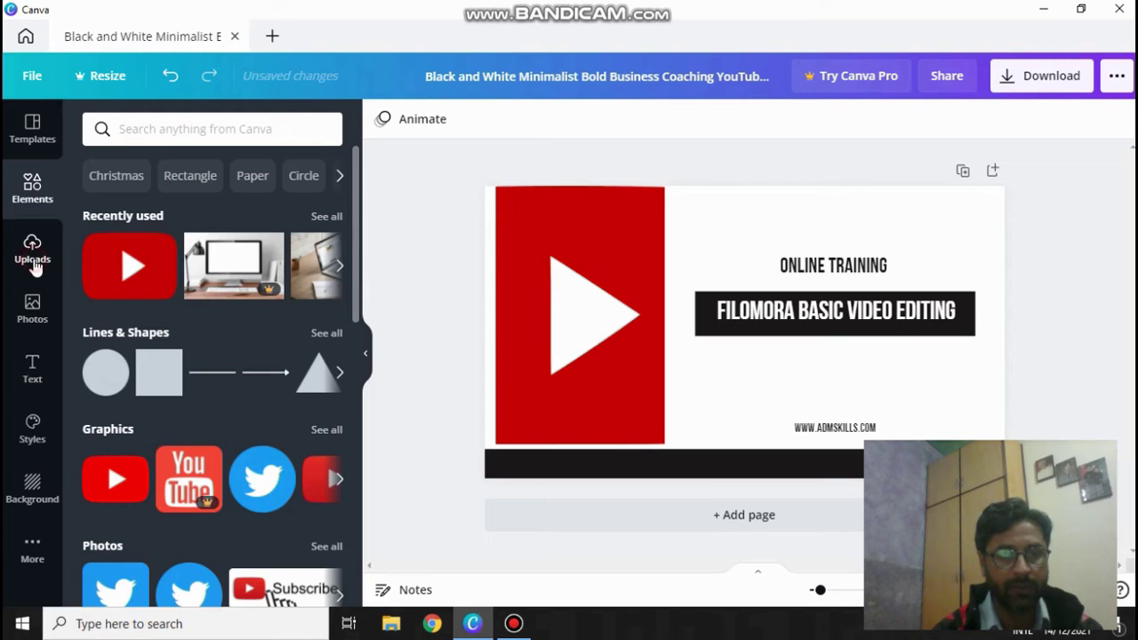
drag(289, 255, 725, 308)
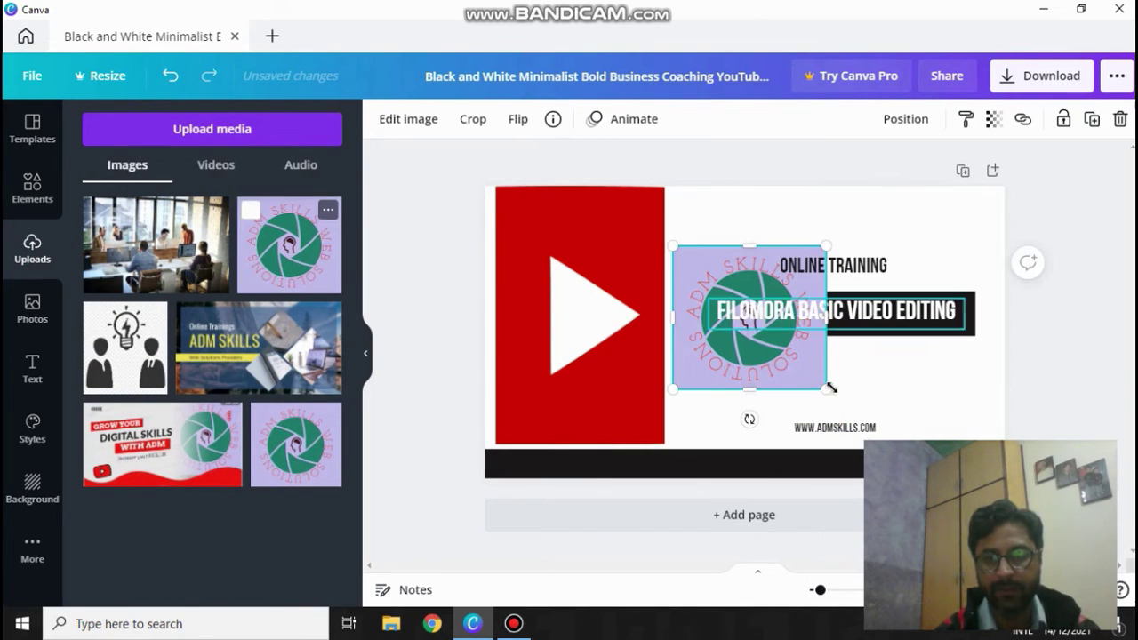
Step: Enlarge the logo, center it behind the headline, and set its transparency to 46
drag(859, 404, 904, 427)
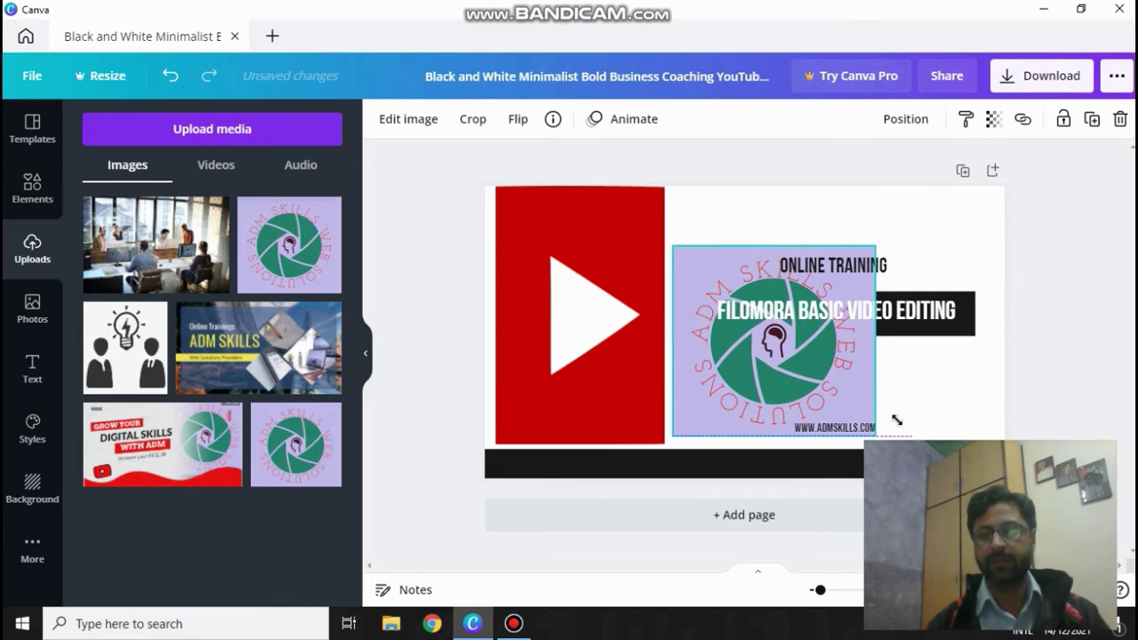
drag(838, 371, 897, 347)
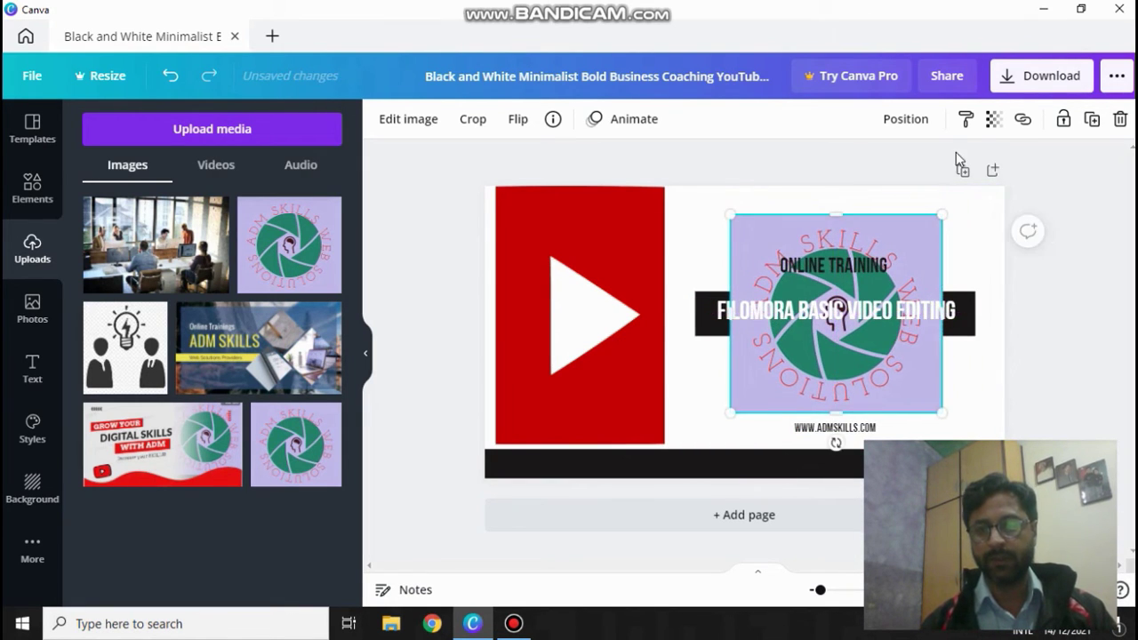
click(993, 130)
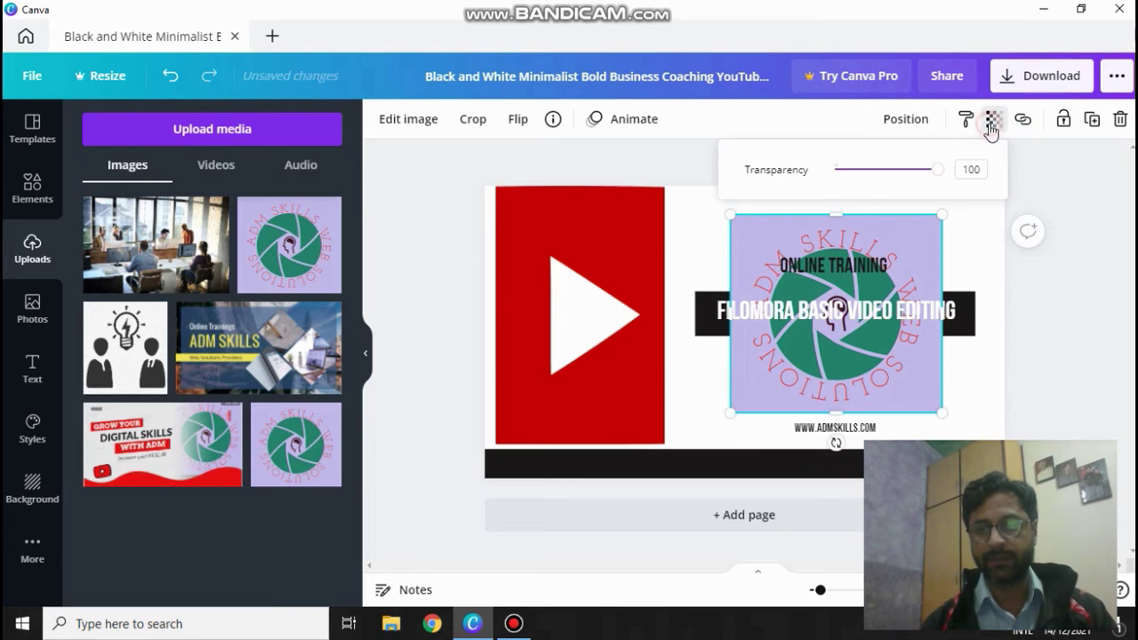
click(904, 174)
click(883, 174)
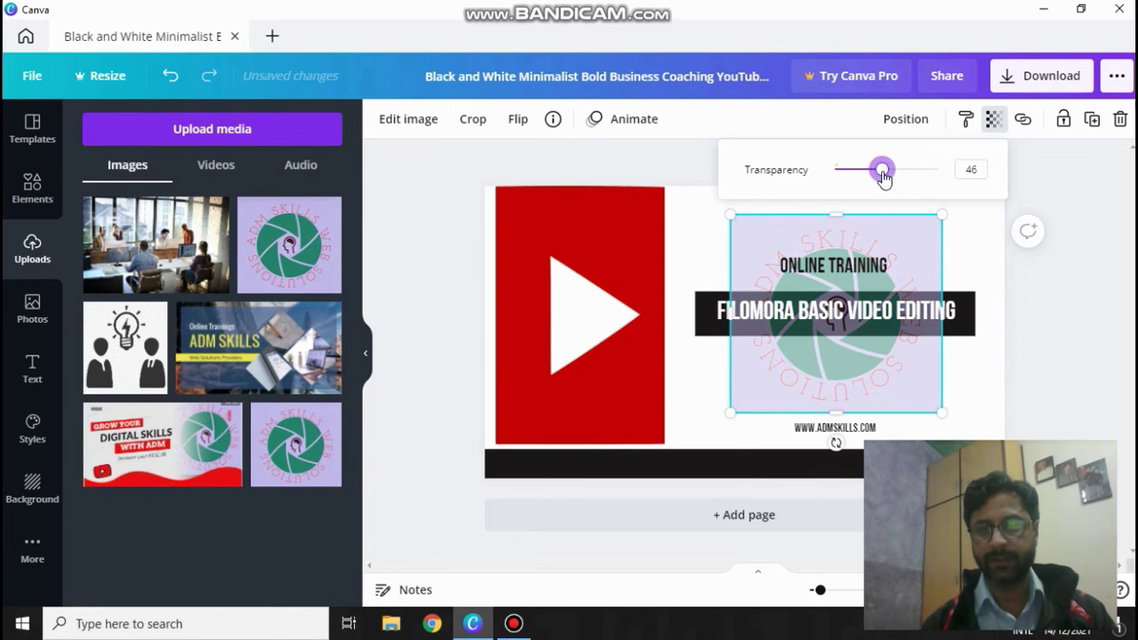
click(1077, 265)
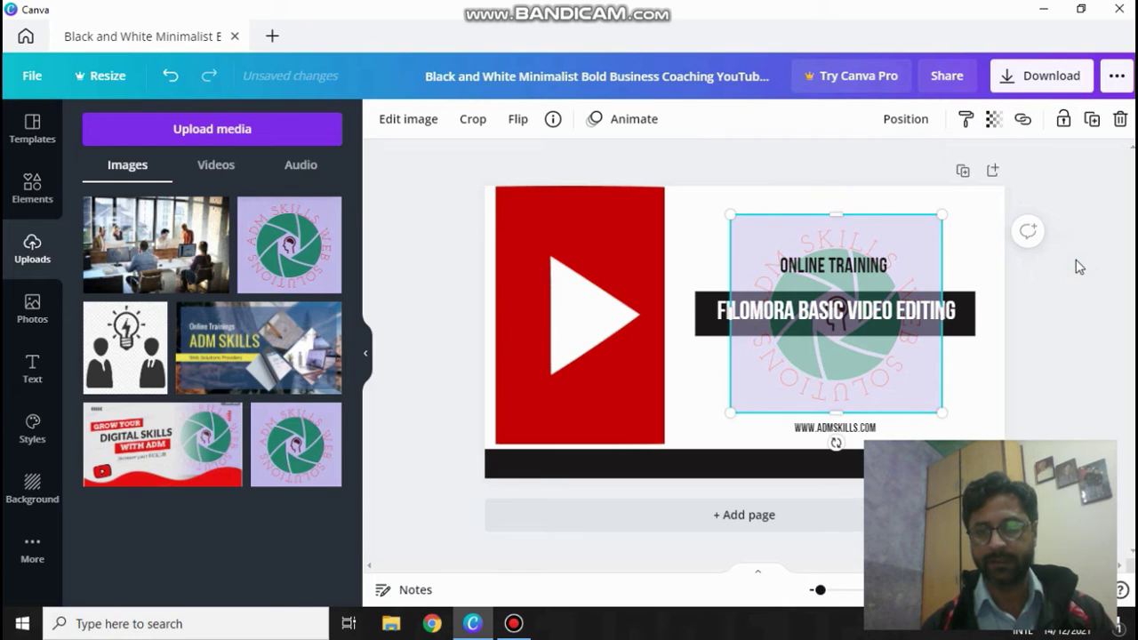
click(994, 368)
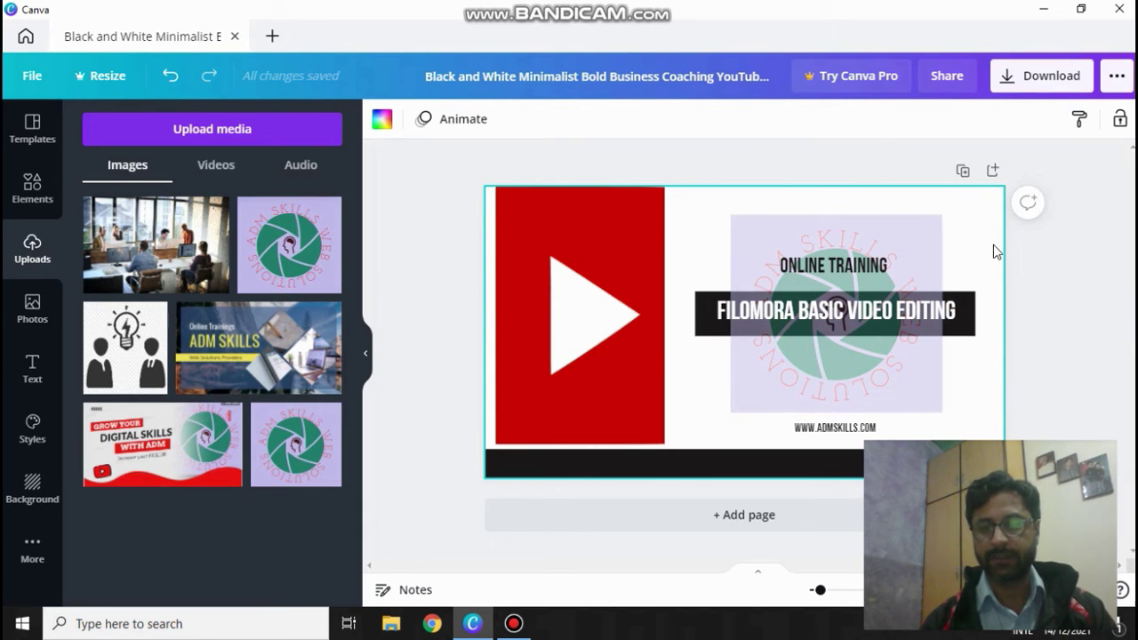
Step: Export the design as a PNG saved as 'video editing' in the admskills folder
click(1029, 89)
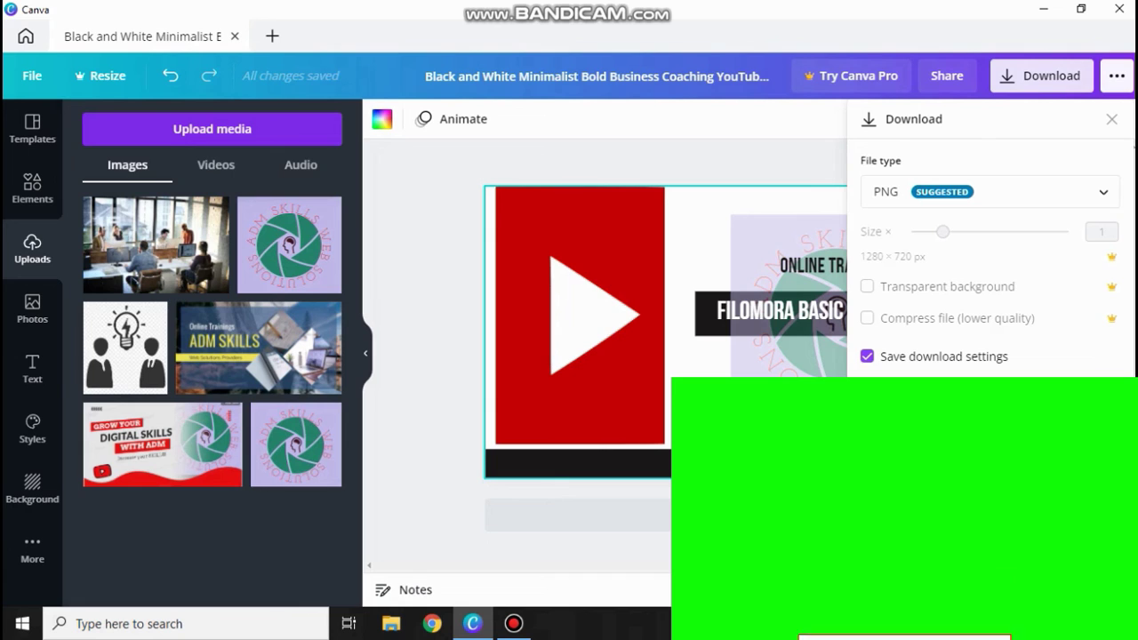
click(999, 403)
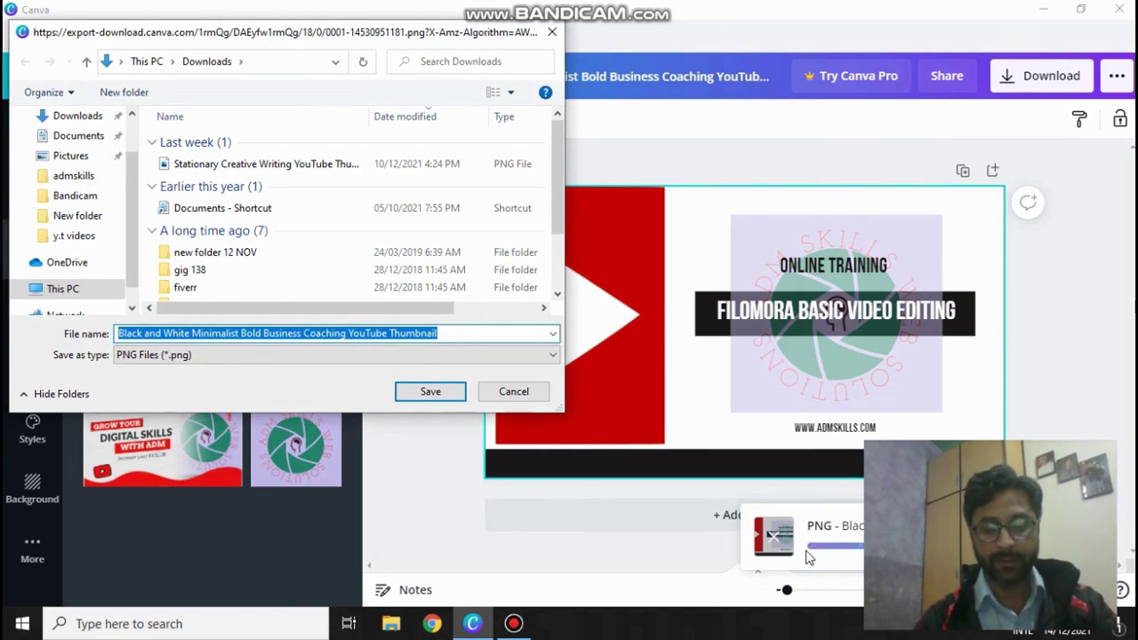
key(BackSpace)
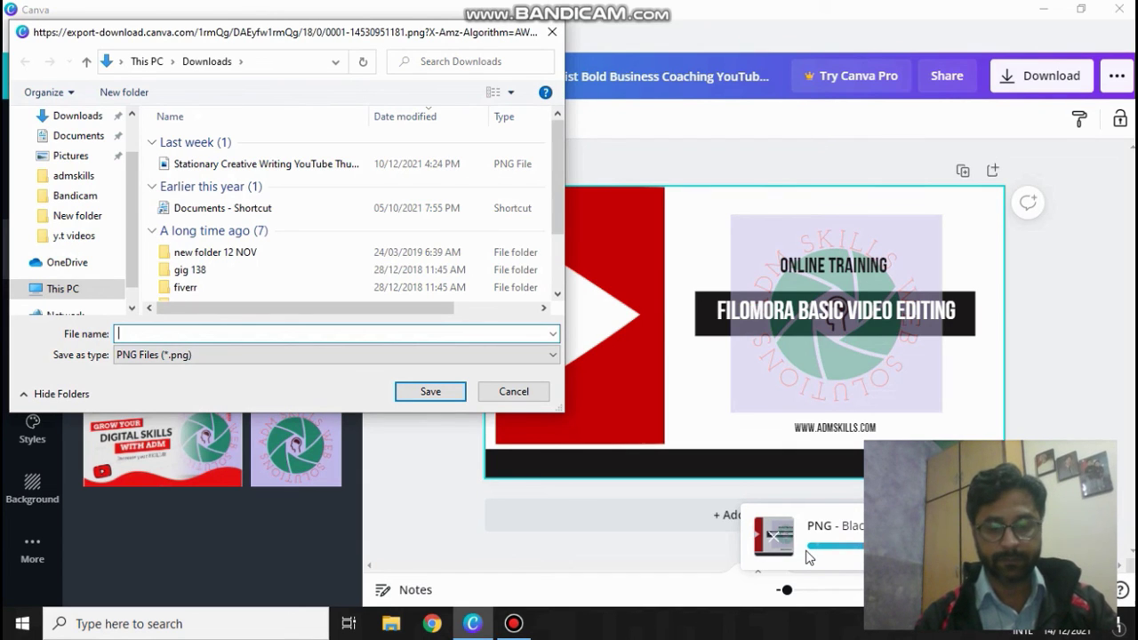
text(video )
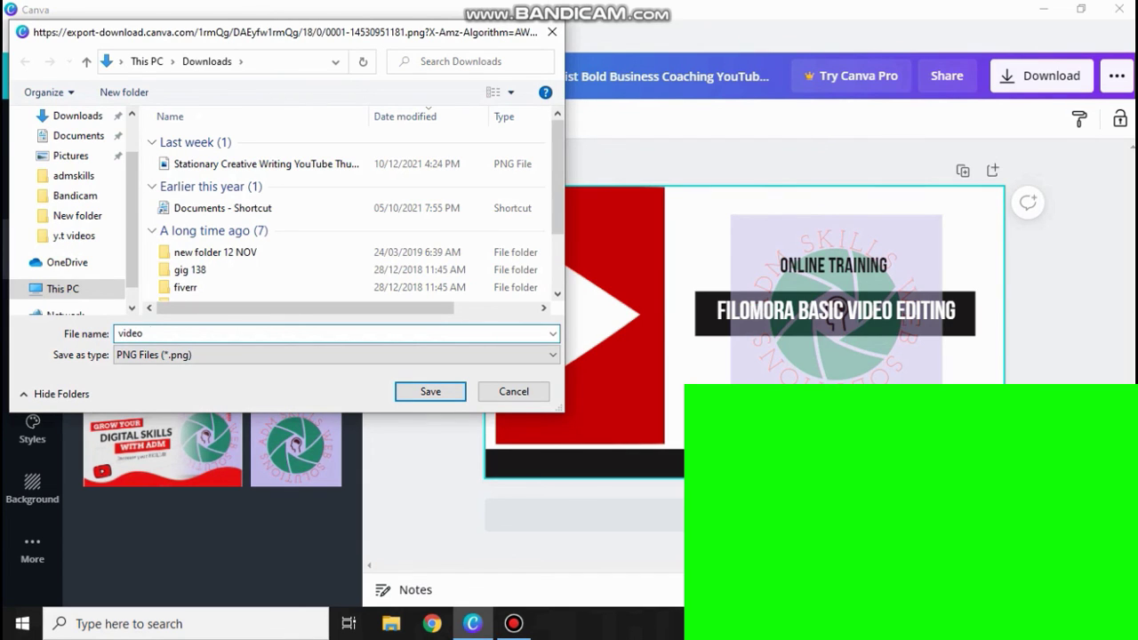
text(editing)
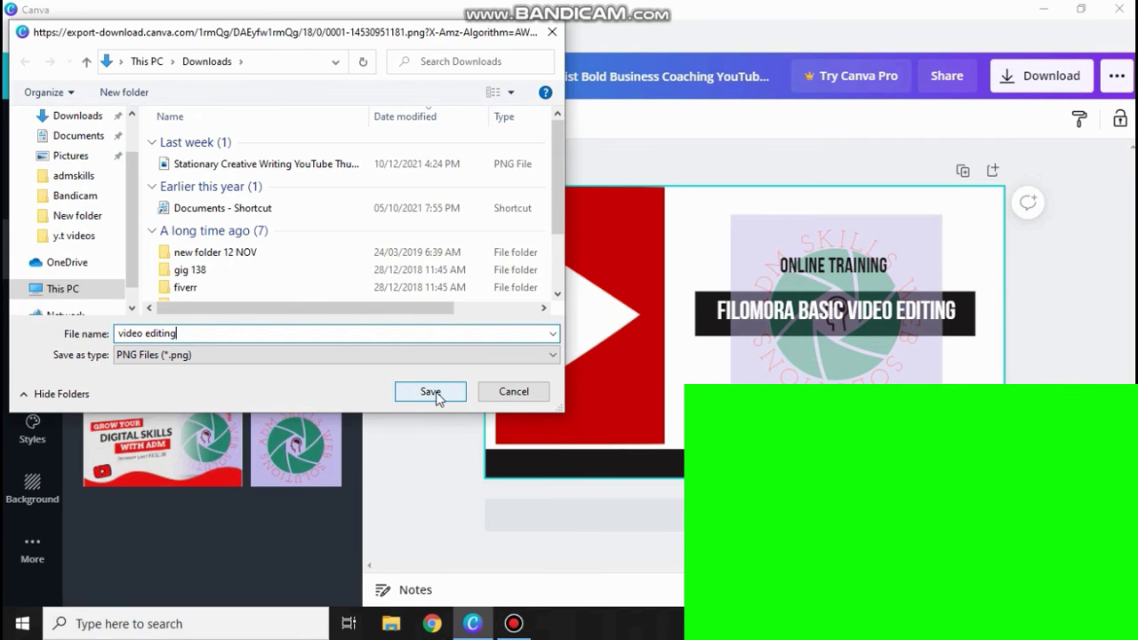
click(74, 176)
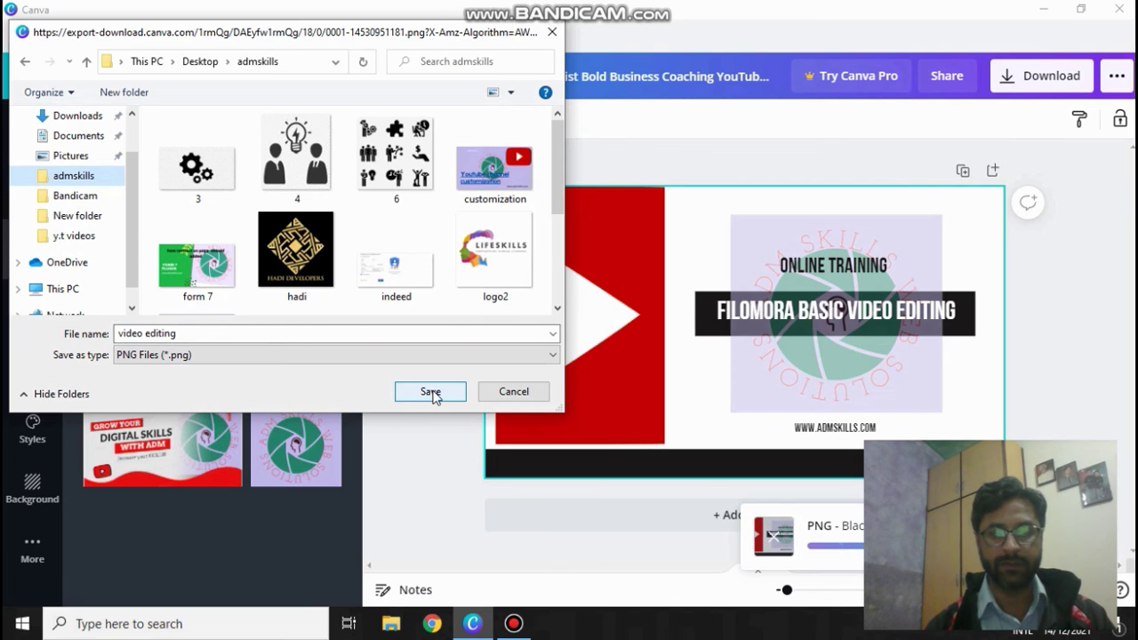
click(433, 393)
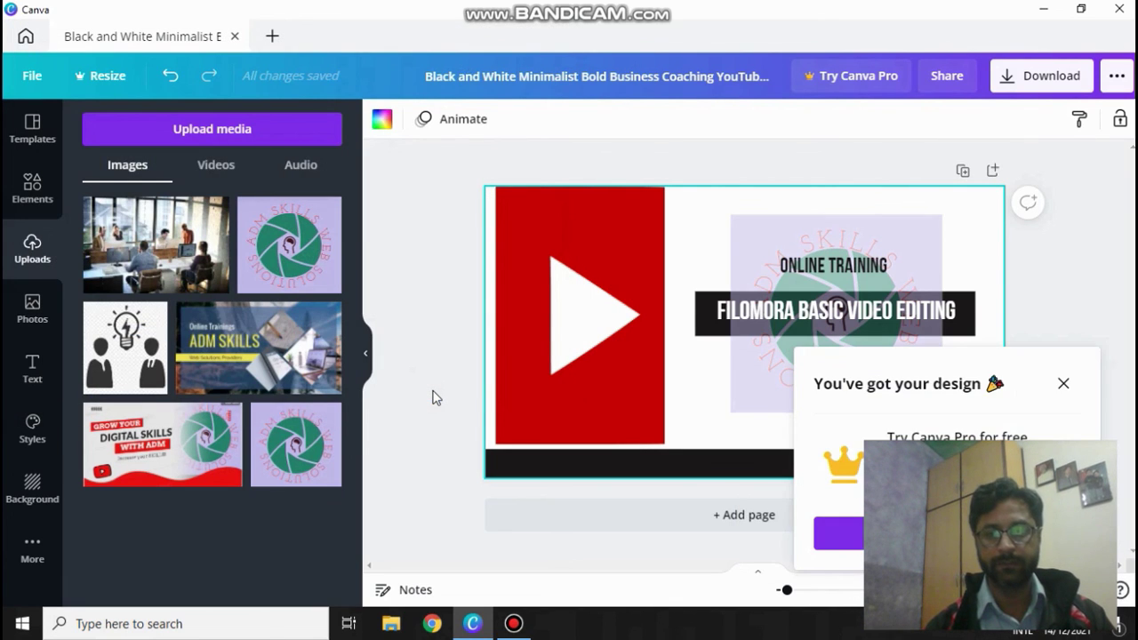
Step: Close the 'You've got your design' confirmation popup
click(1065, 384)
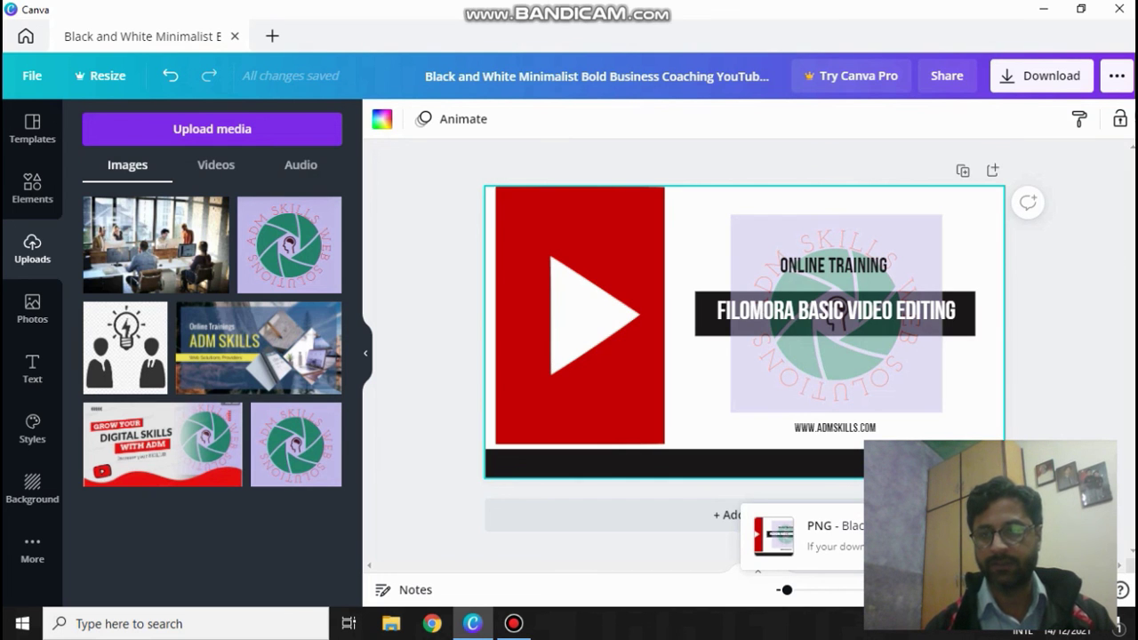